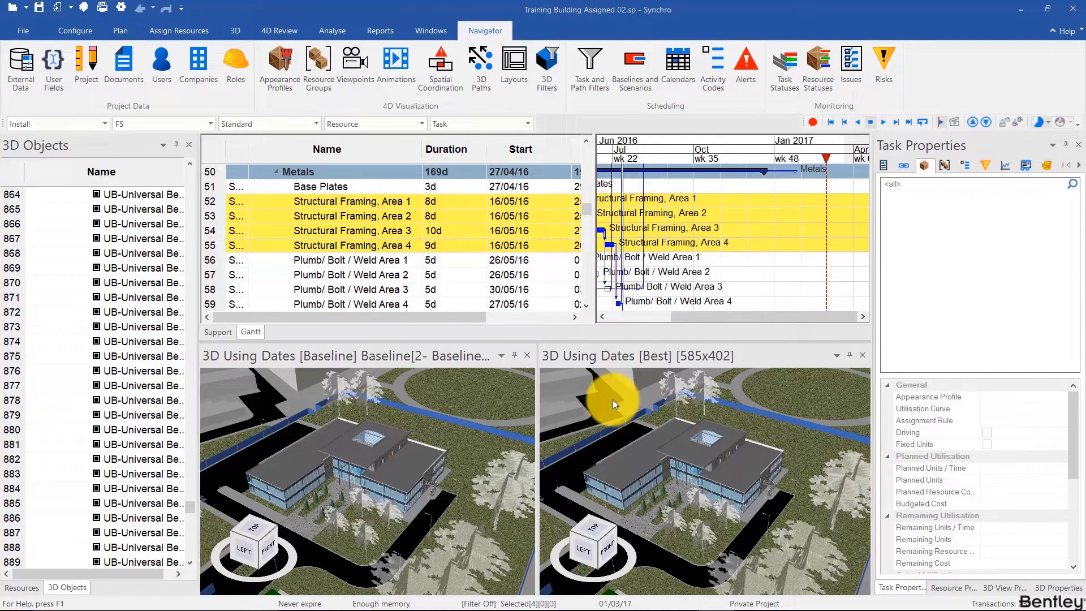
- Close the Baseline 3D view and move the Gantt focus time to 29/02/16
left_click(532, 356)
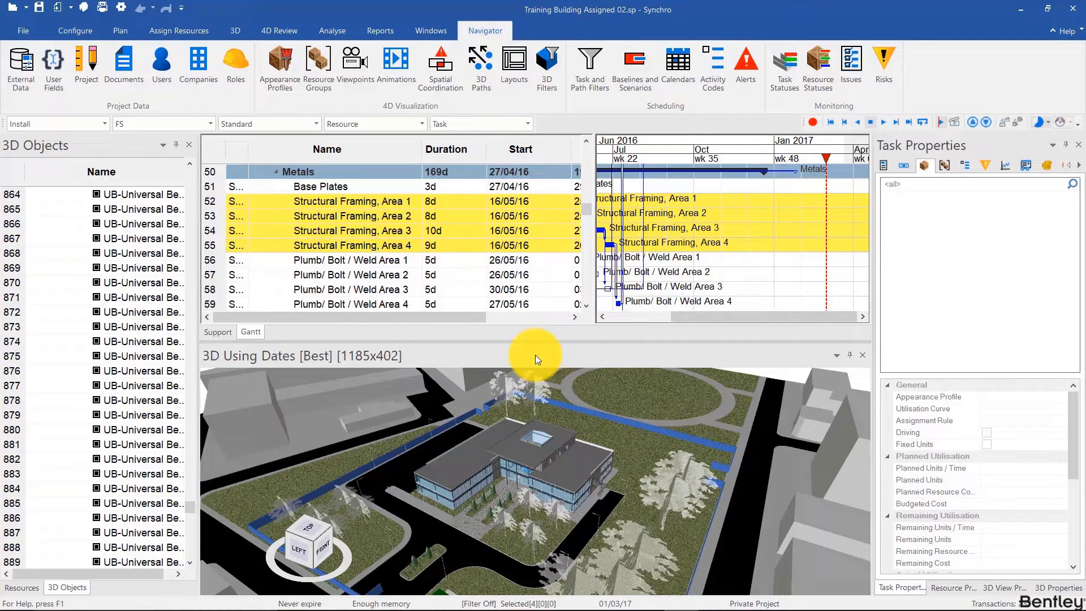
left_click_drag(653, 240, 813, 237)
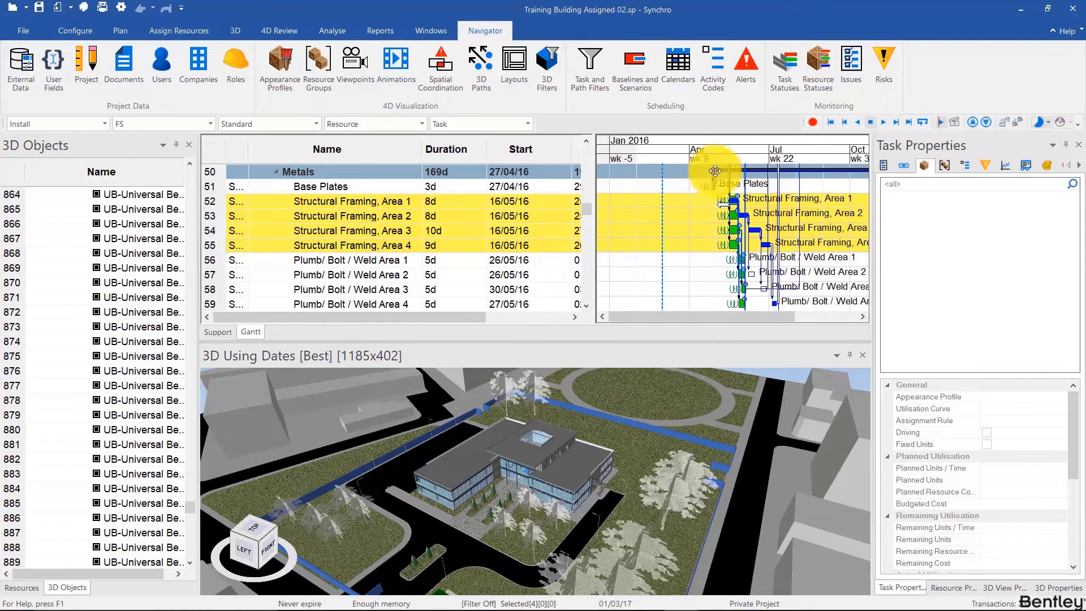
left_click_drag(655, 156, 662, 156)
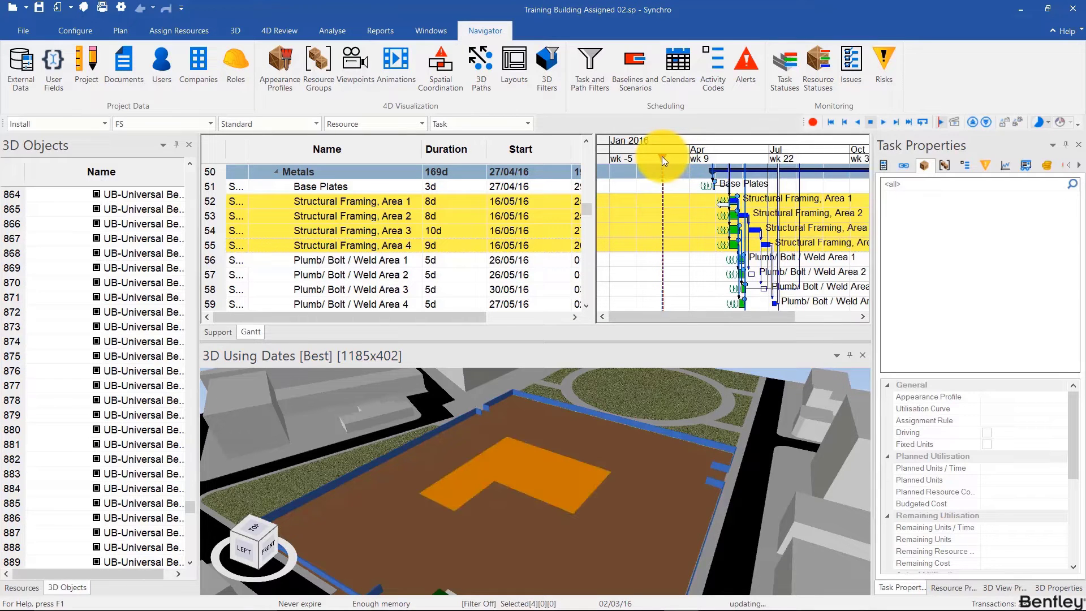
- Select the excavation slab and show its assigned task, Foundation Excavation, in the Gantt
left_click(520, 466)
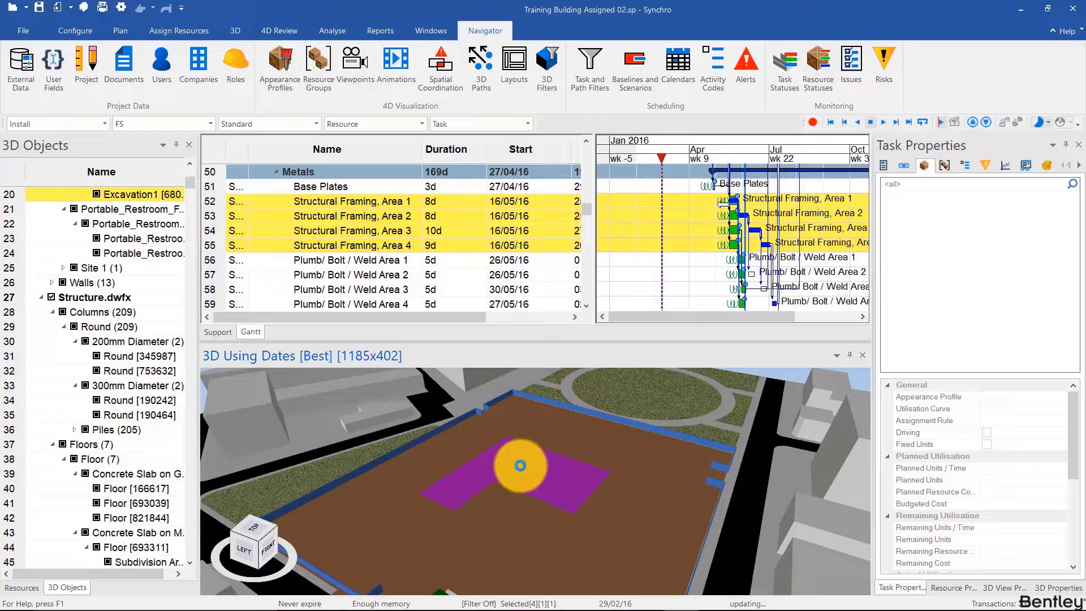
right_click(520, 466)
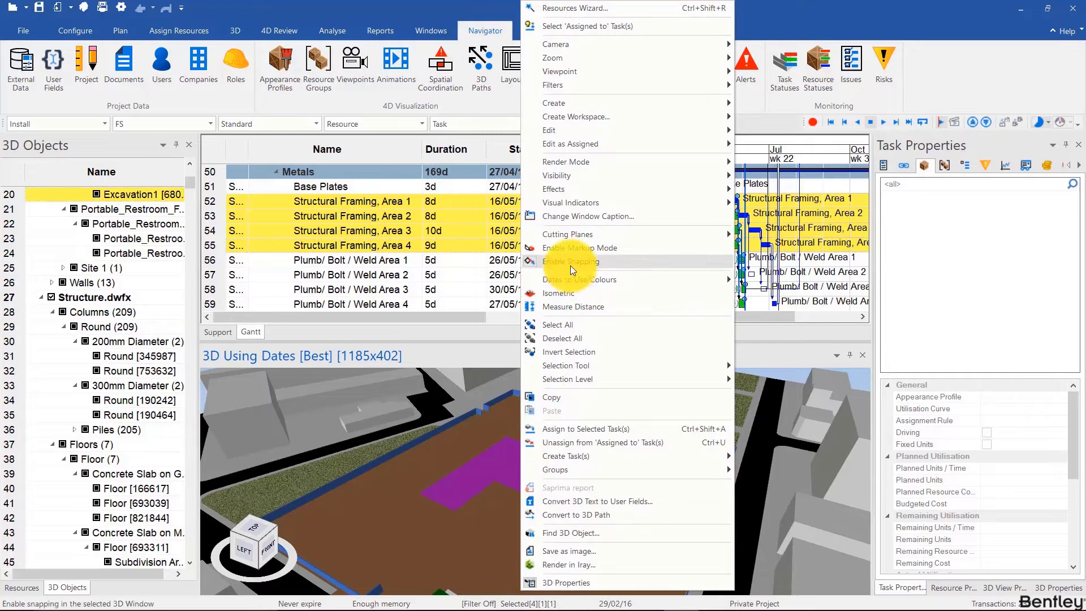
left_click(590, 26)
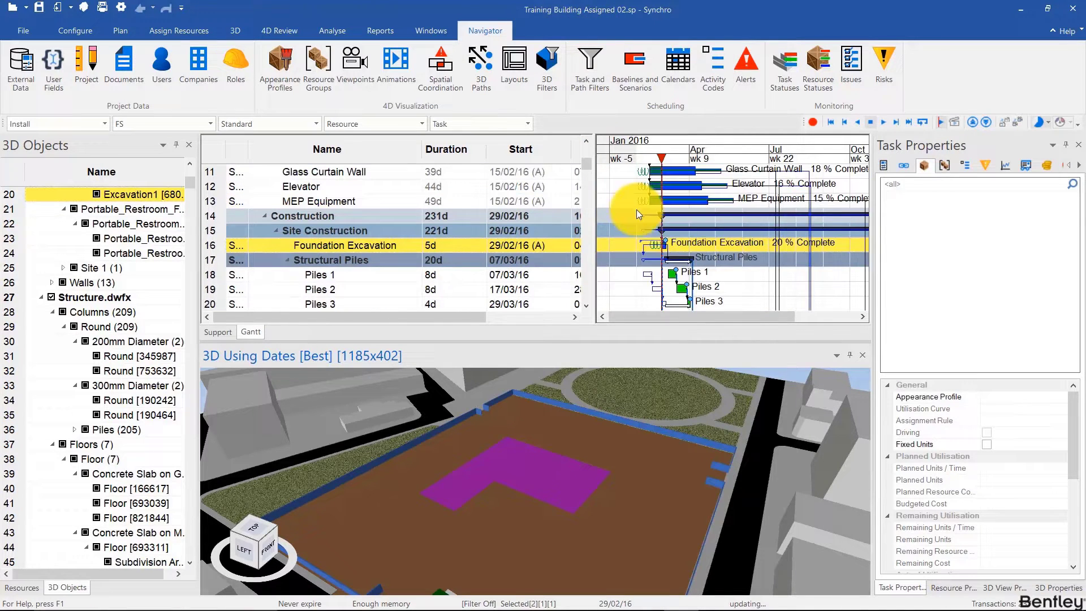
scroll(648, 239, "up", 5, "ctrl")
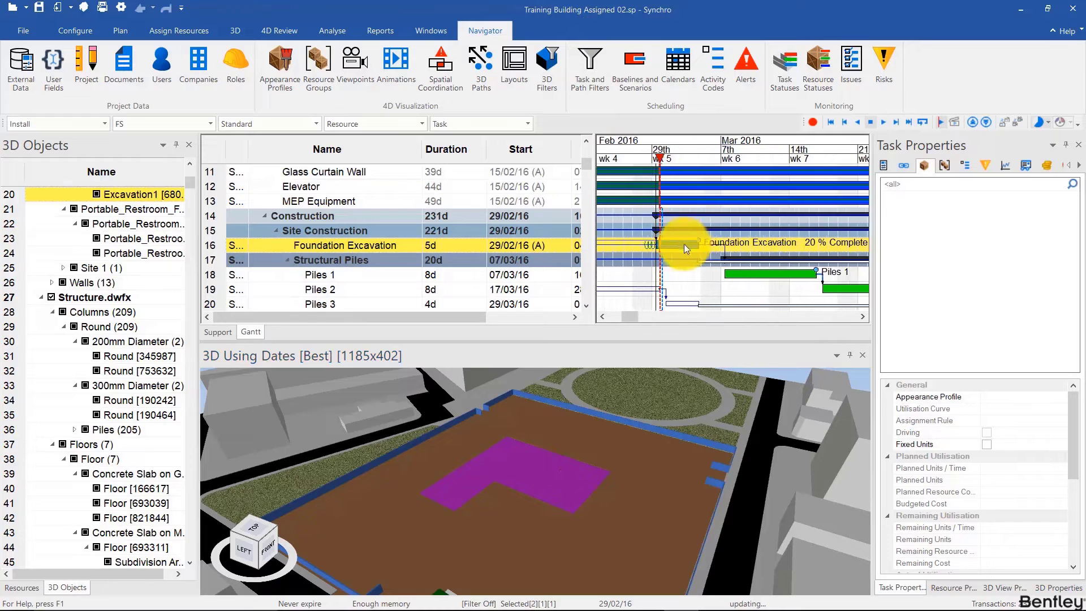
- Deselect the slab and advance the focus date to 03/03/16, showing excavation in progress
left_click(560, 448)
left_click_drag(660, 160, 737, 169)
mouse_move(737, 169)
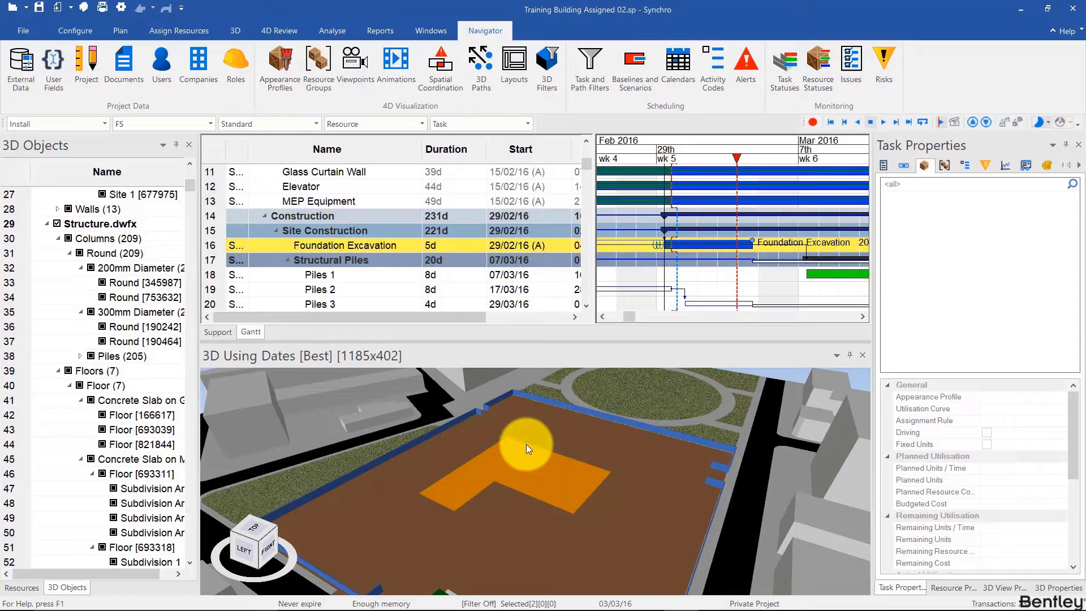
- Open Foundation Excavation's material resource Excavation1 [680854] to view its Remove profile and Linear curve
left_click(365, 245)
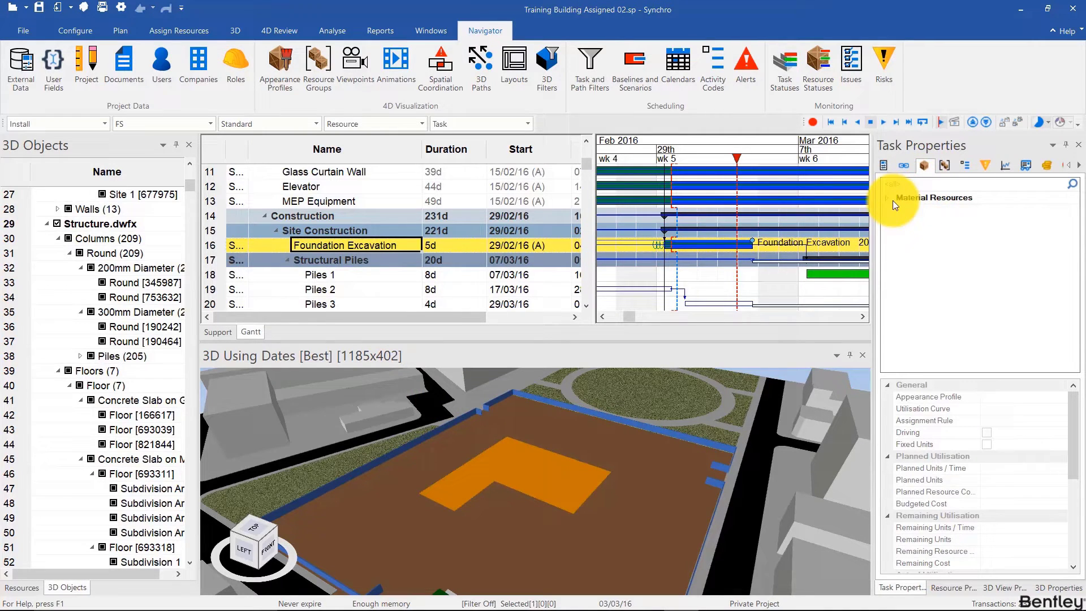
left_click(891, 200)
left_click(978, 272)
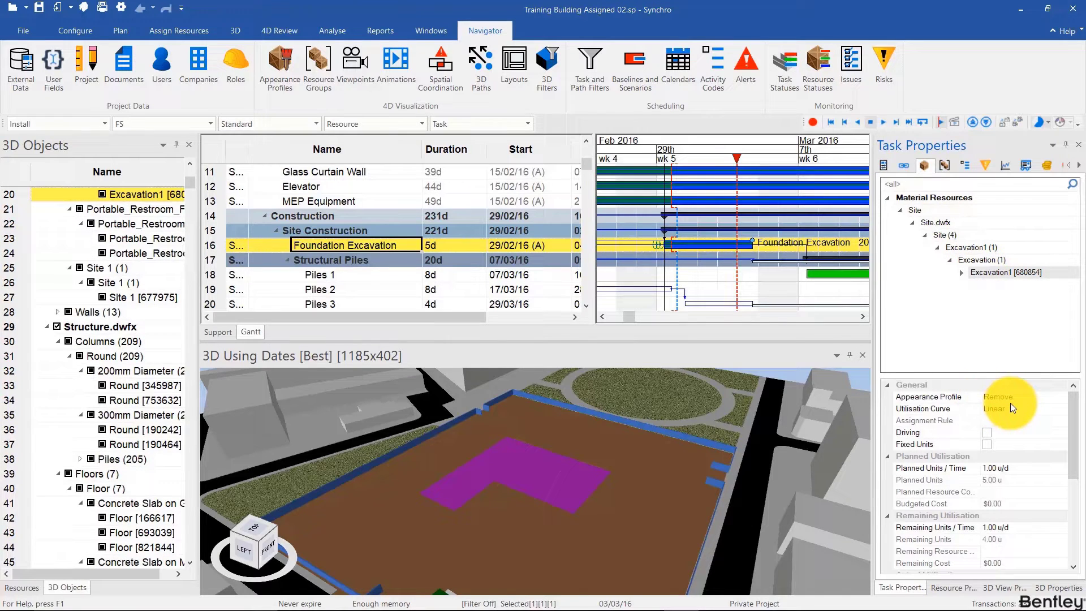
- Set the Remove appearance profile's growth simulation to Right - Left
left_click(293, 64)
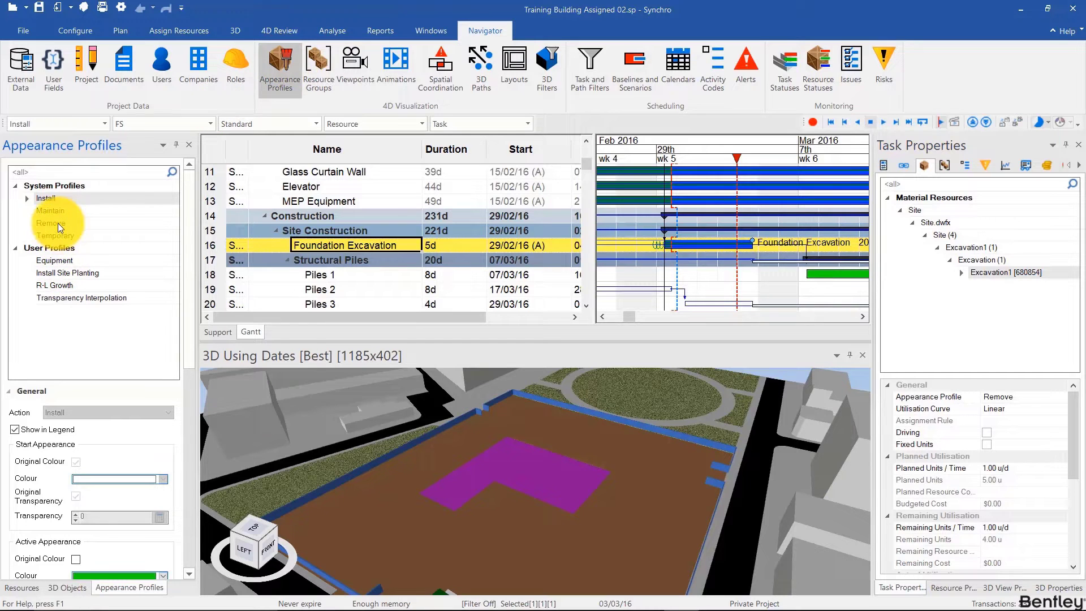
left_click(58, 223)
scroll(116, 386, "down", 5)
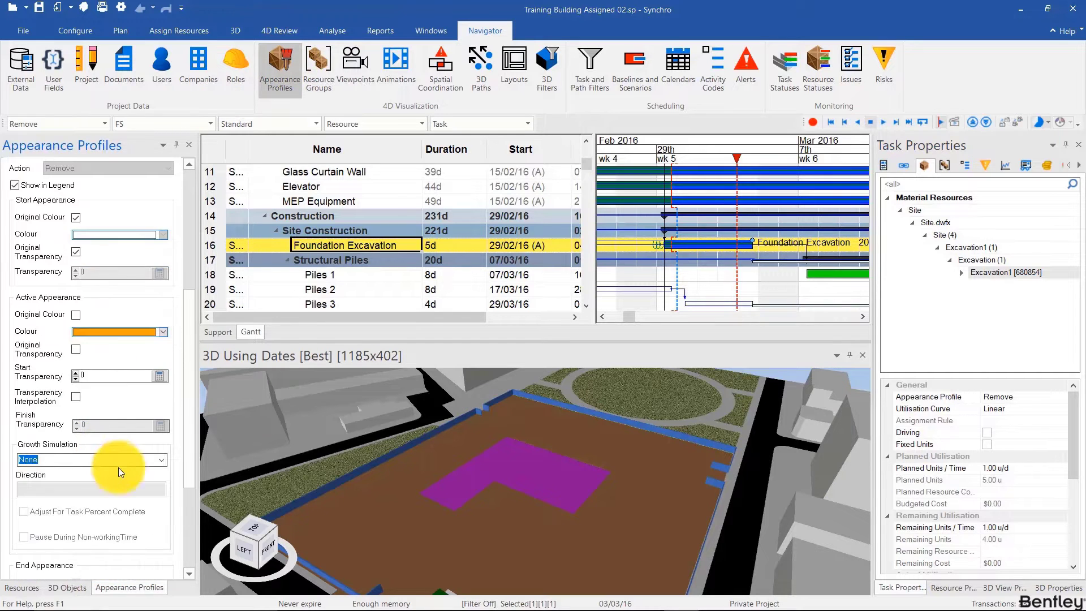
left_click(157, 461)
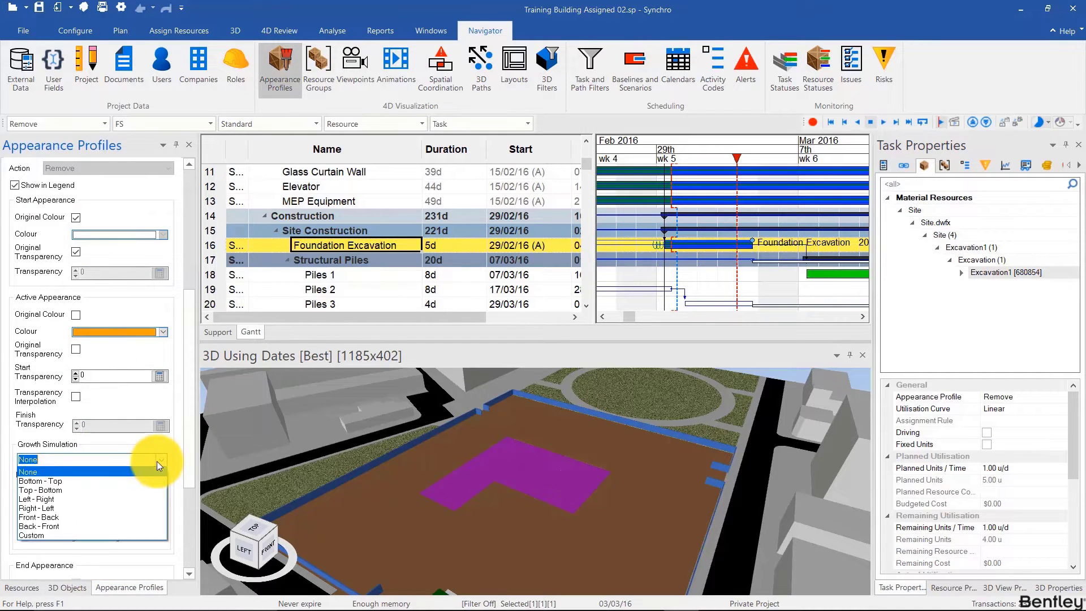
left_click(62, 507)
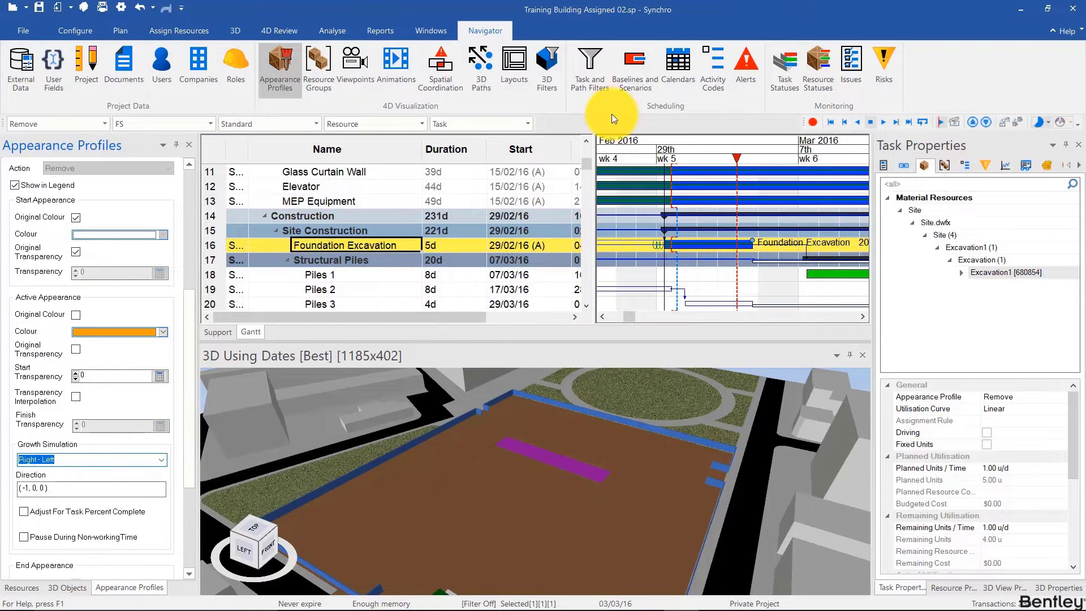
- Preview the removal by scrubbing the focus date from 29/02 to 04/03/16
left_click_drag(660, 158, 690, 159)
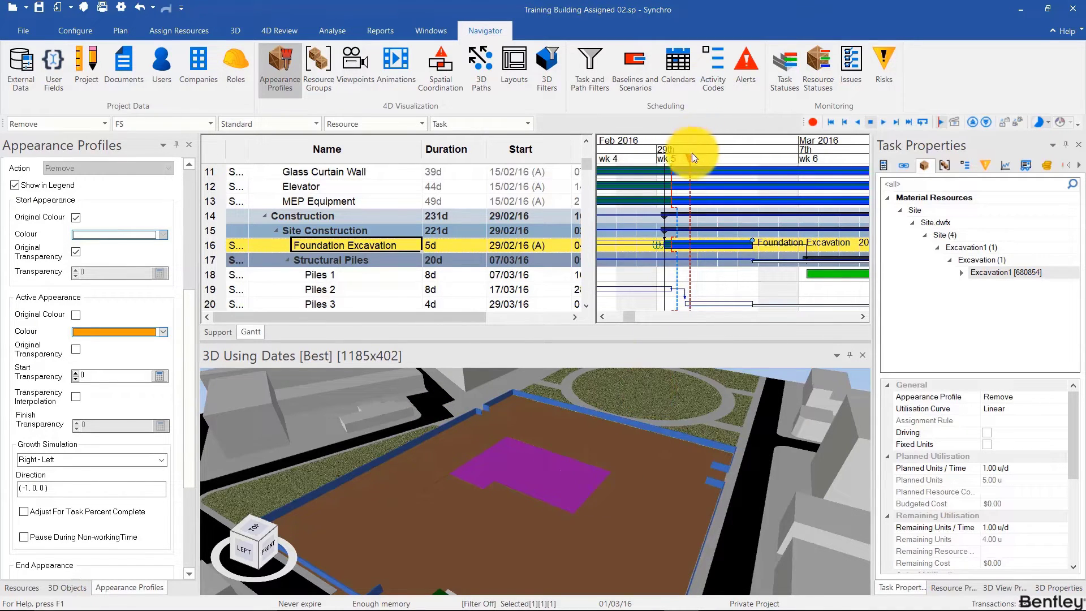
left_click_drag(695, 157, 751, 158)
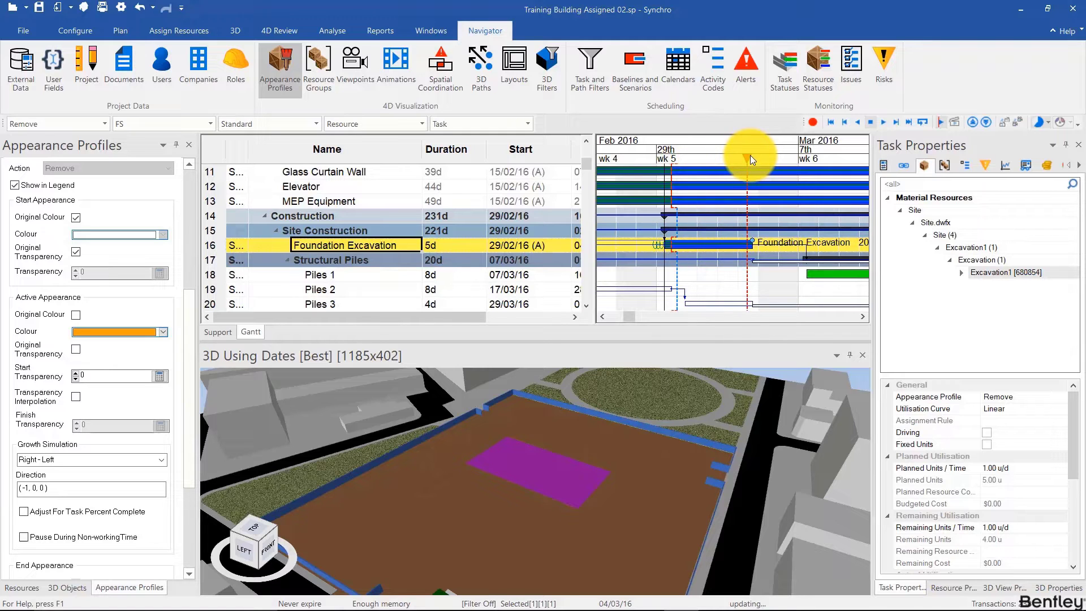
left_click(486, 480)
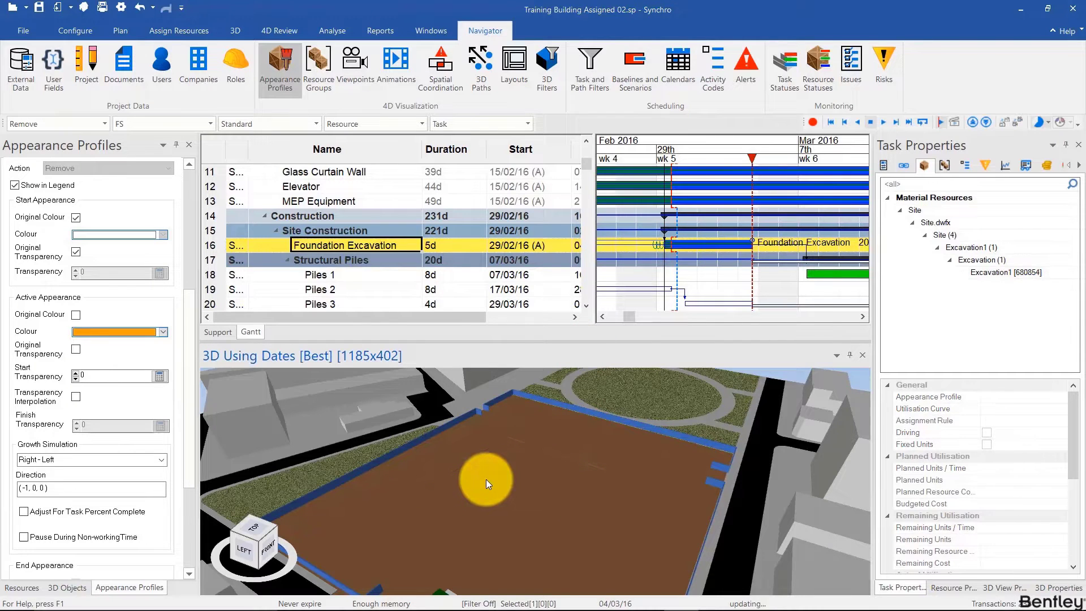
- Import the Excavator.dwf 3D model into the project
left_click(19, 26)
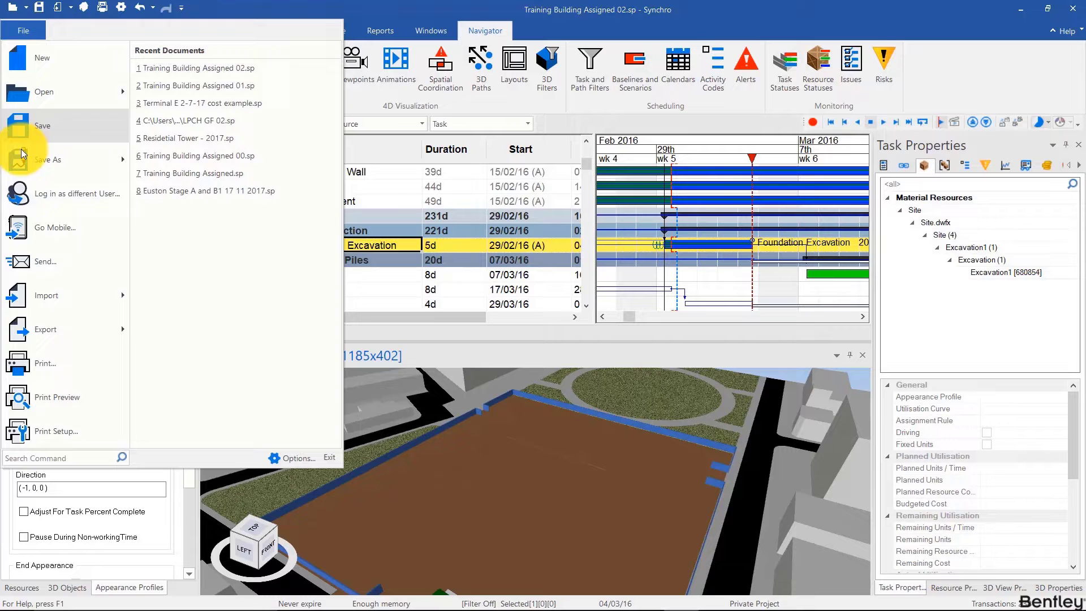
mouse_move(32, 301)
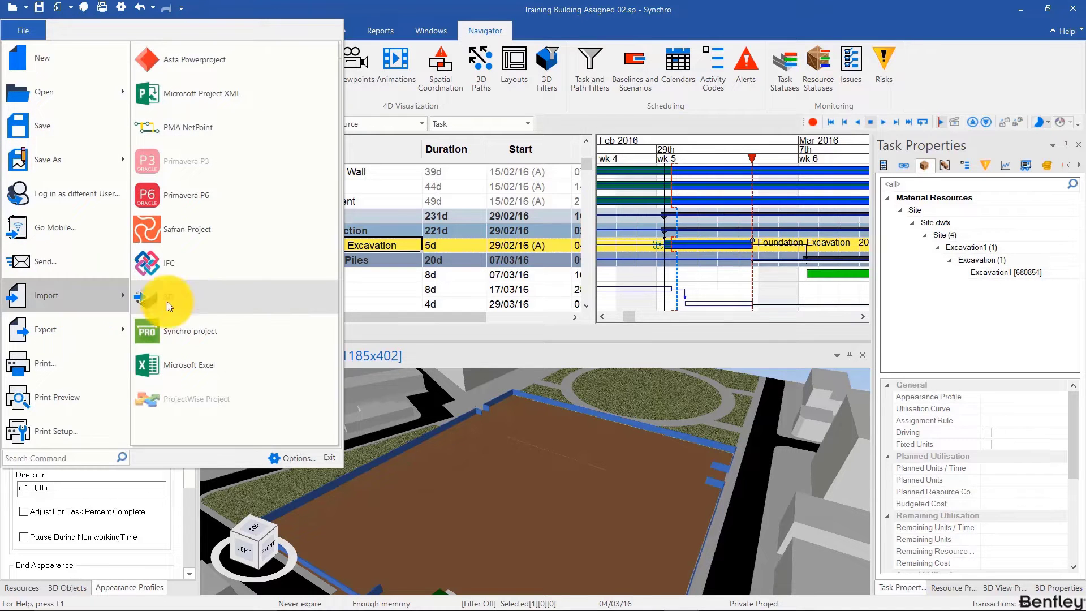
left_click(209, 295)
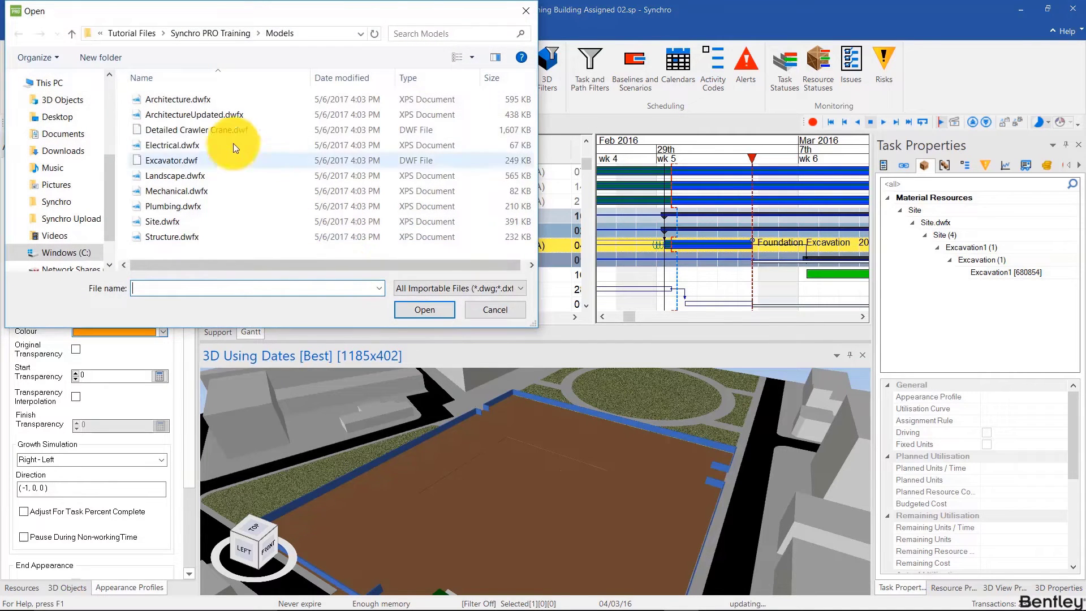
double_click(195, 163)
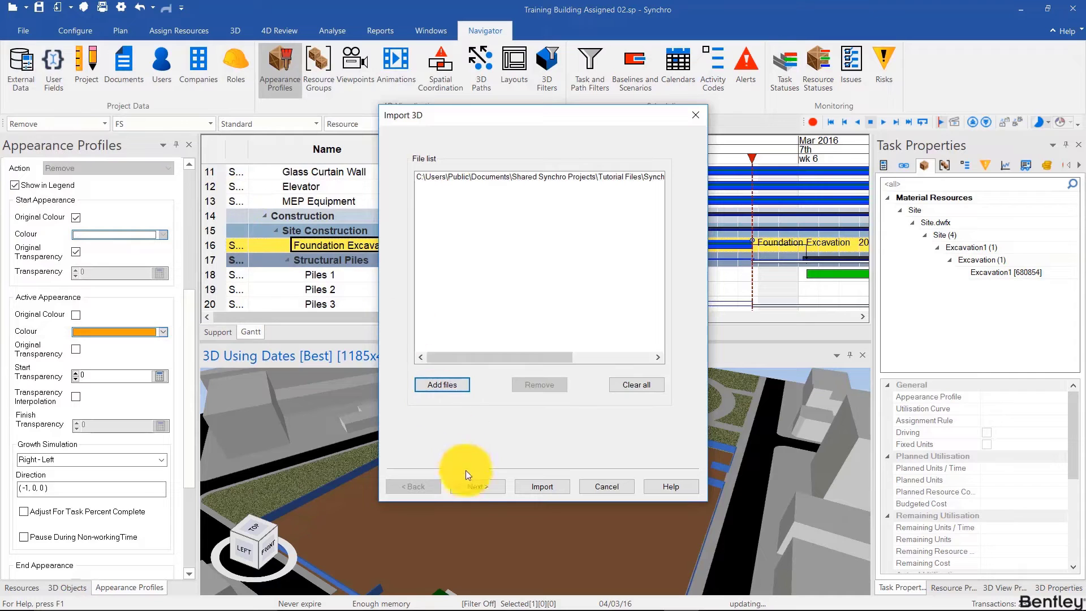
left_click(470, 488)
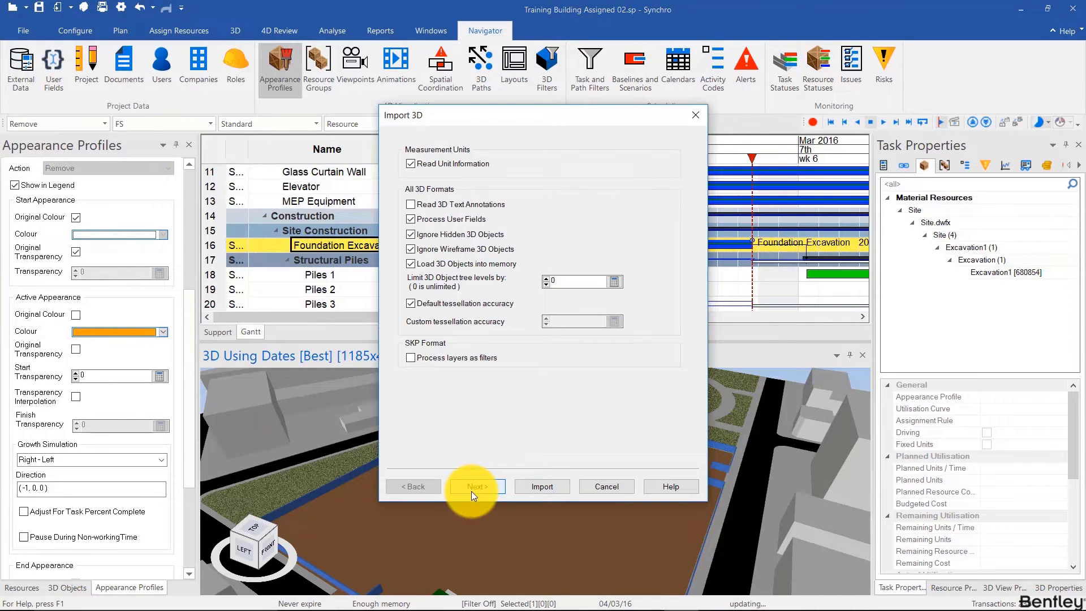
left_click(540, 487)
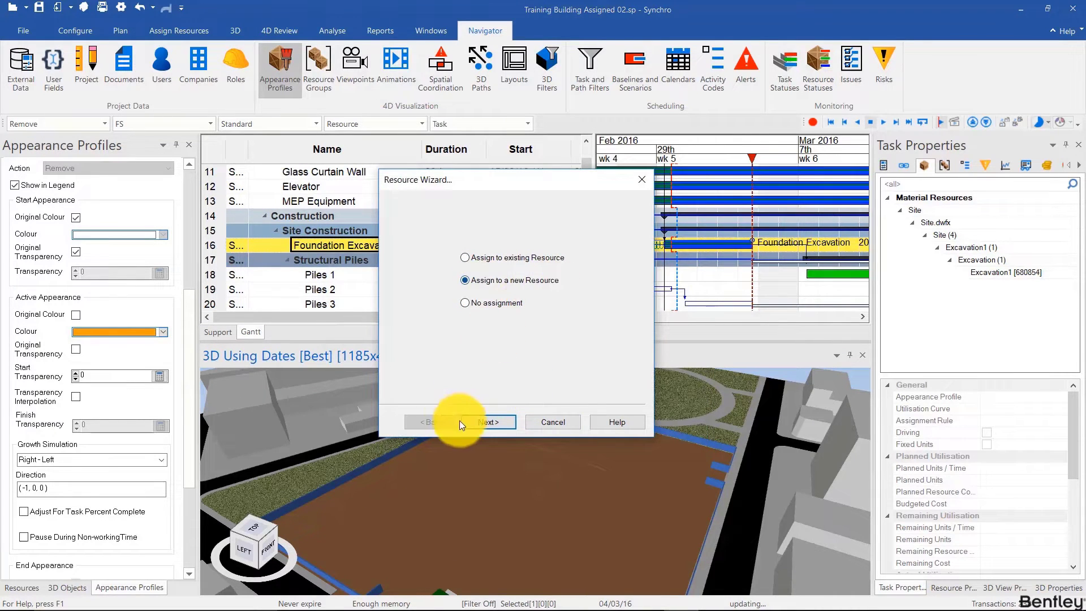
- Assign the imported excavator to a new resource of type Equipment
left_click(479, 421)
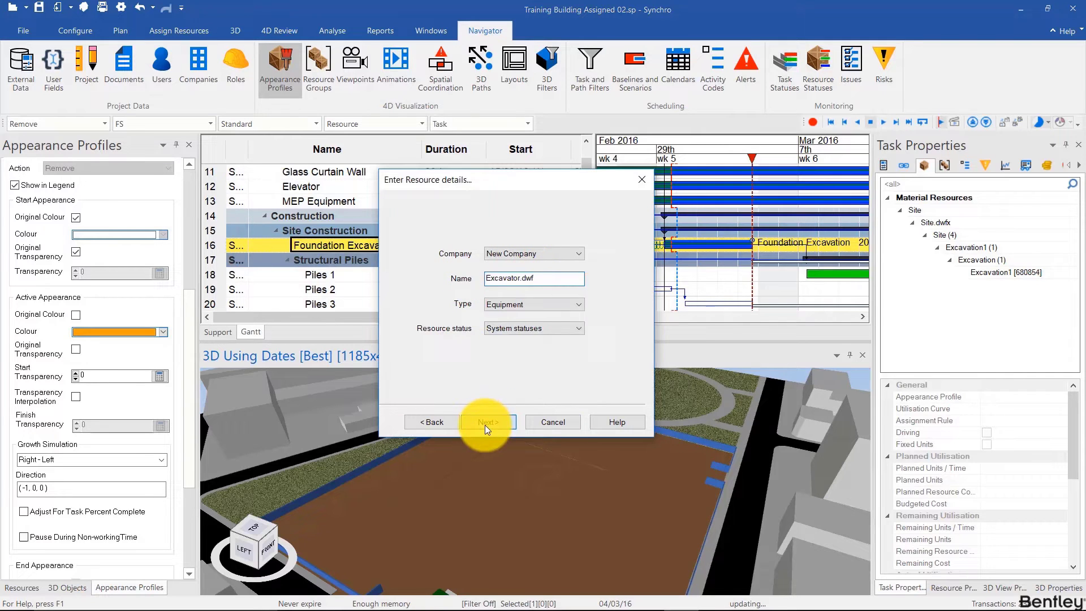
left_click(485, 425)
left_click(487, 423)
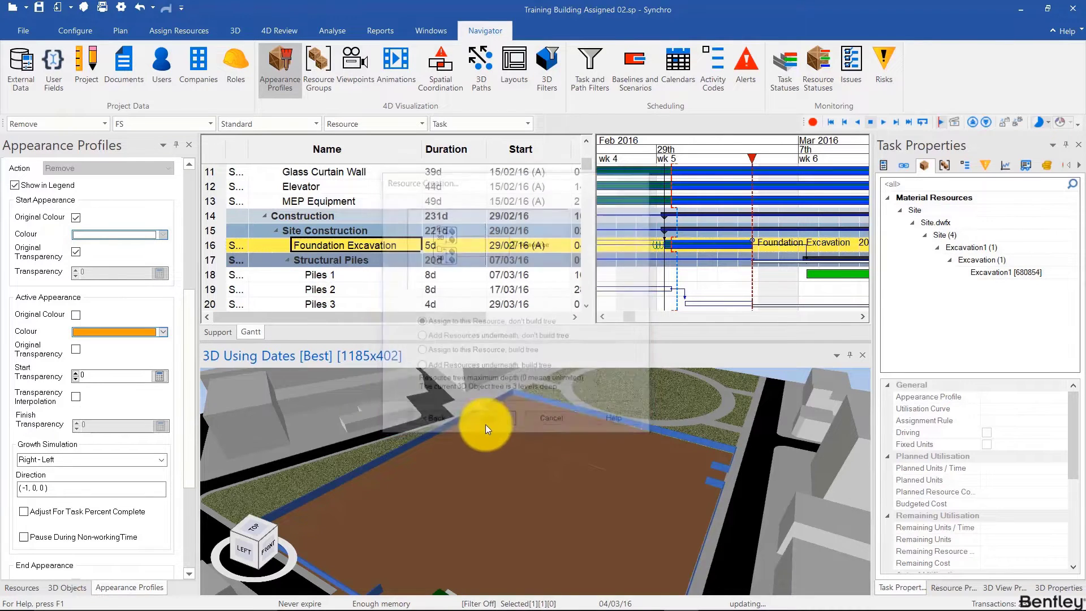
- Set the schedule date to 29 February and place the excavator at the excavation's left end
left_click_drag(508, 469, 479, 503)
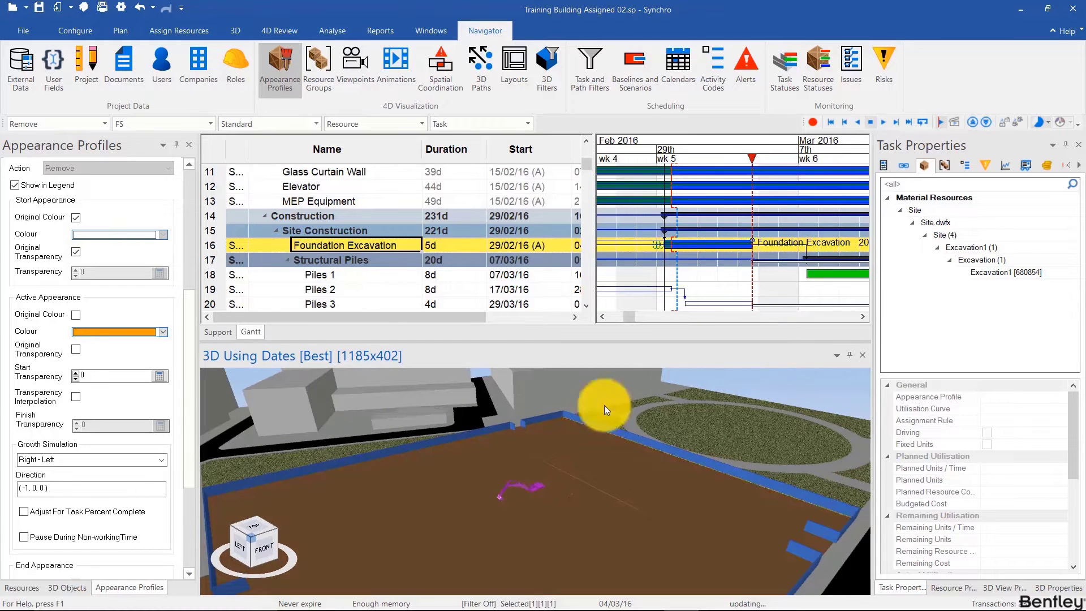
left_click(666, 159)
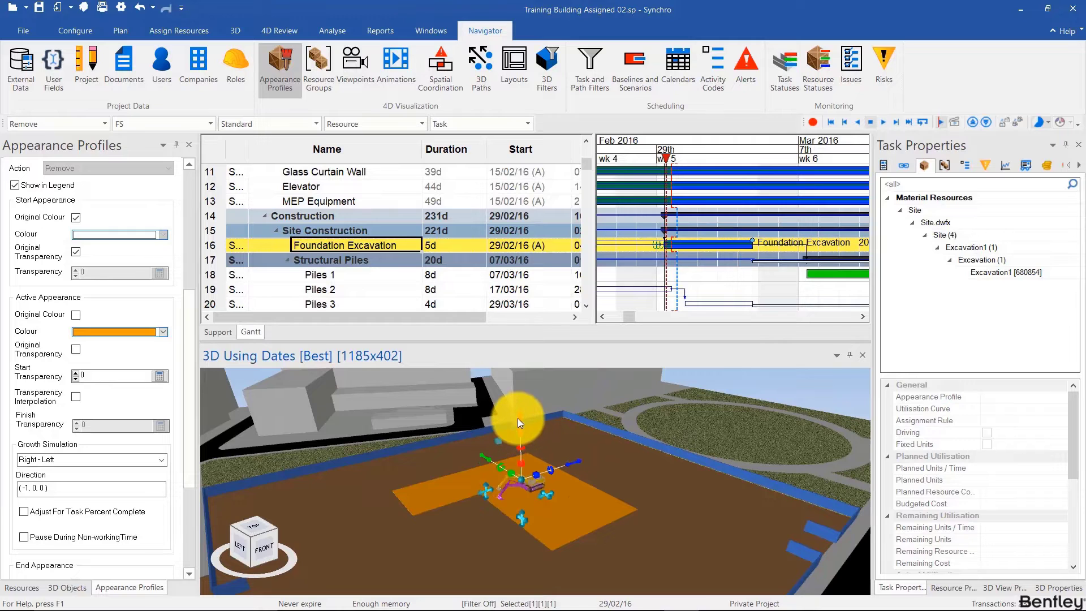
left_click_drag(579, 454, 467, 515)
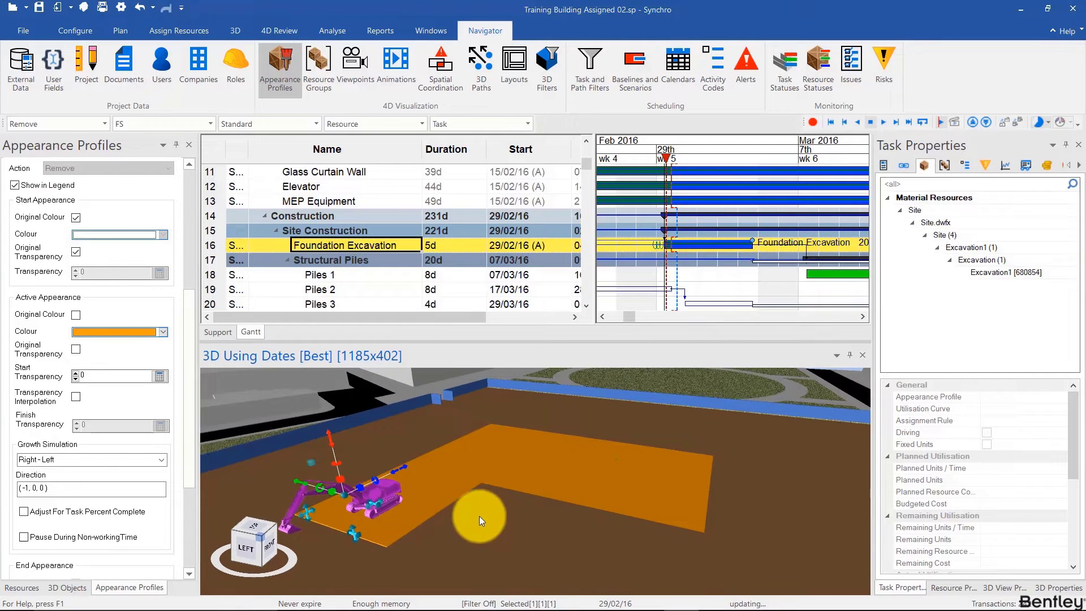
- Give the excavator the Equipment appearance profile and assign it to Foundation Excavation (row 16)
left_click(104, 123)
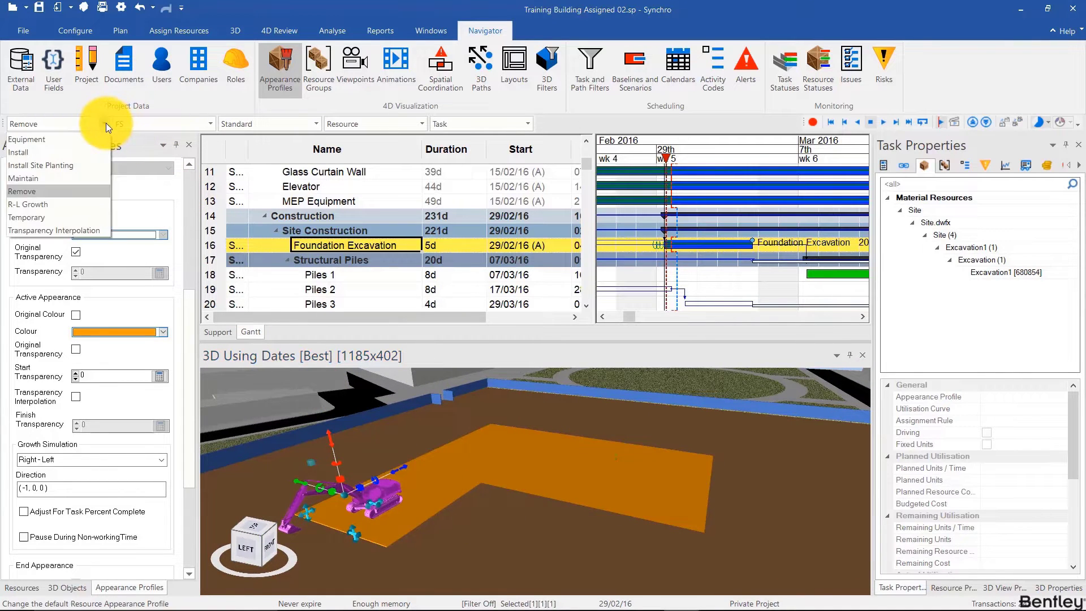
left_click(77, 139)
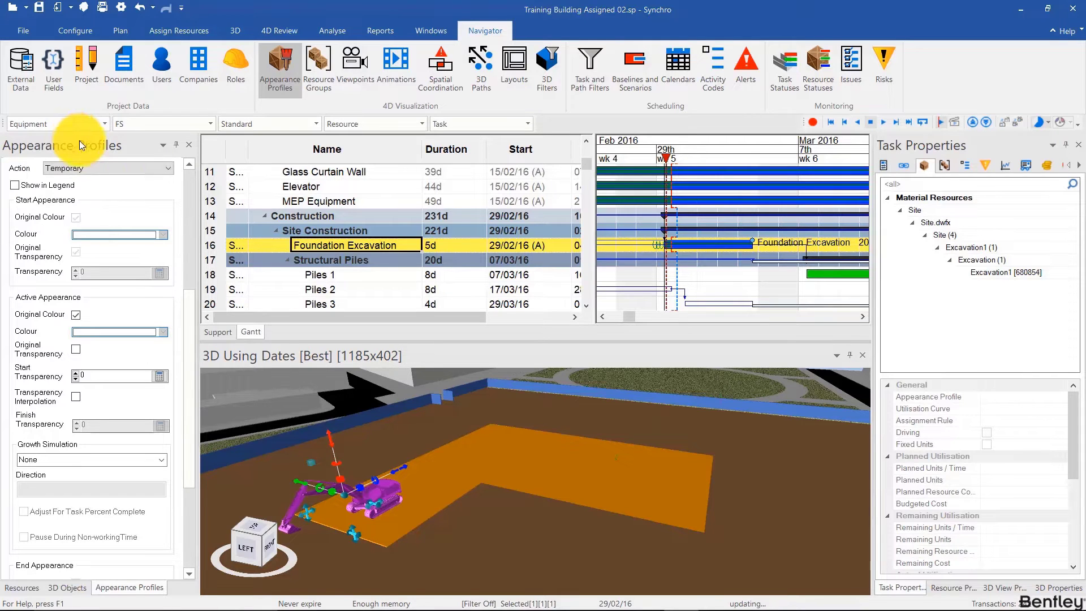
left_click_drag(324, 228, 327, 249)
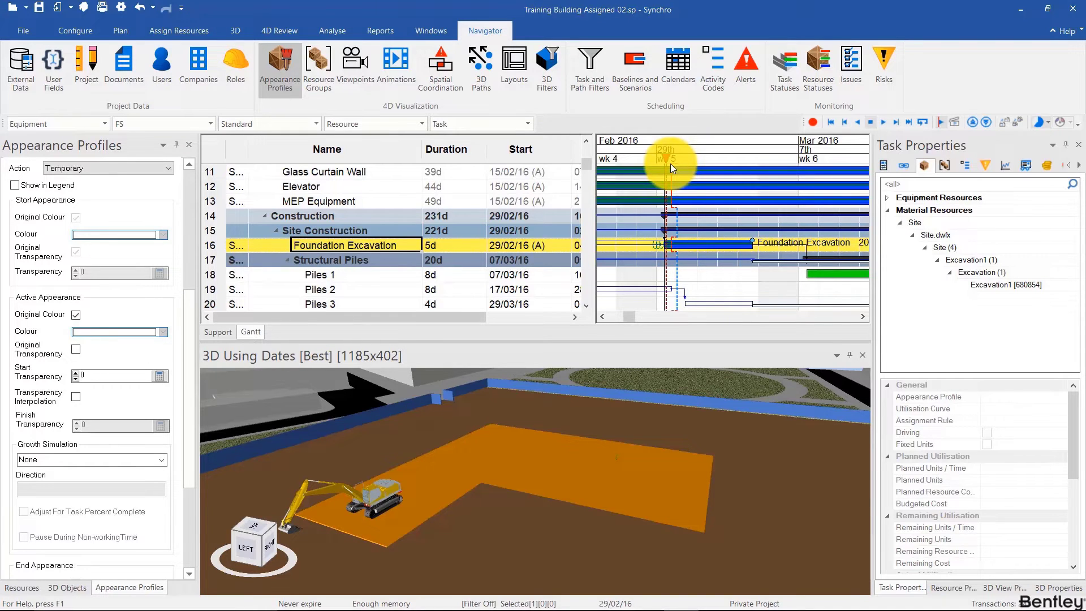
left_click(234, 33)
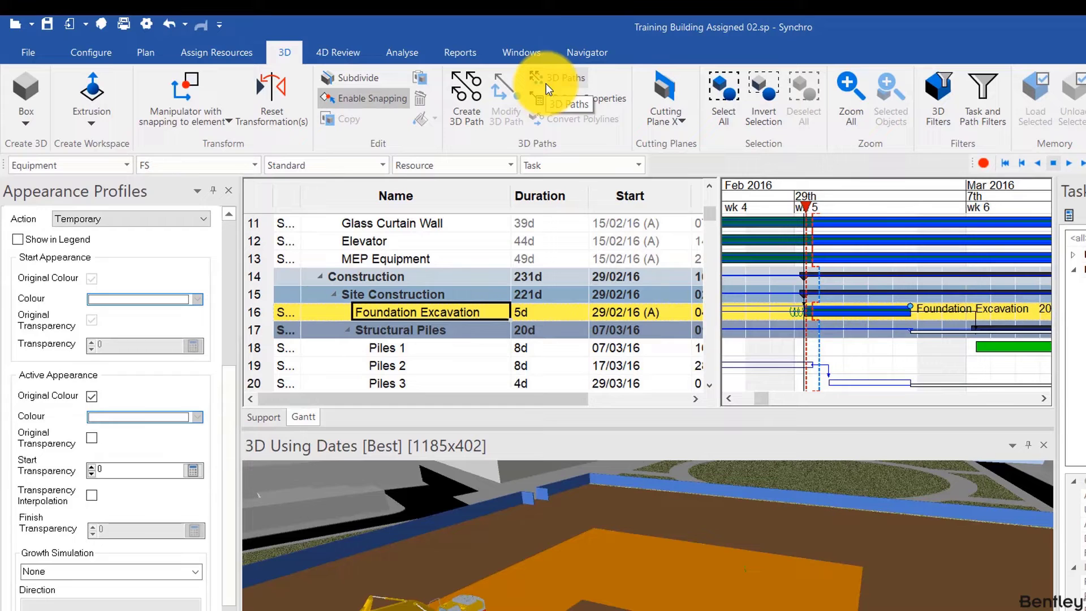
- Show the 3D Paths panel from the 3D tab
left_click(523, 88)
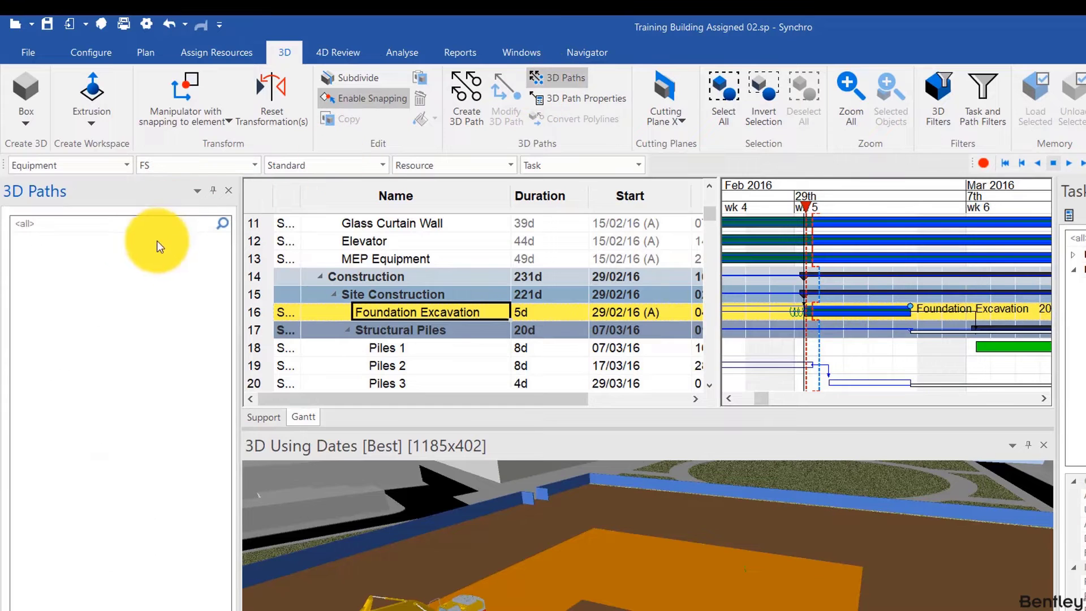
- Open the 3D Path Editor and expand its General and Keyframe sections
right_click(93, 261)
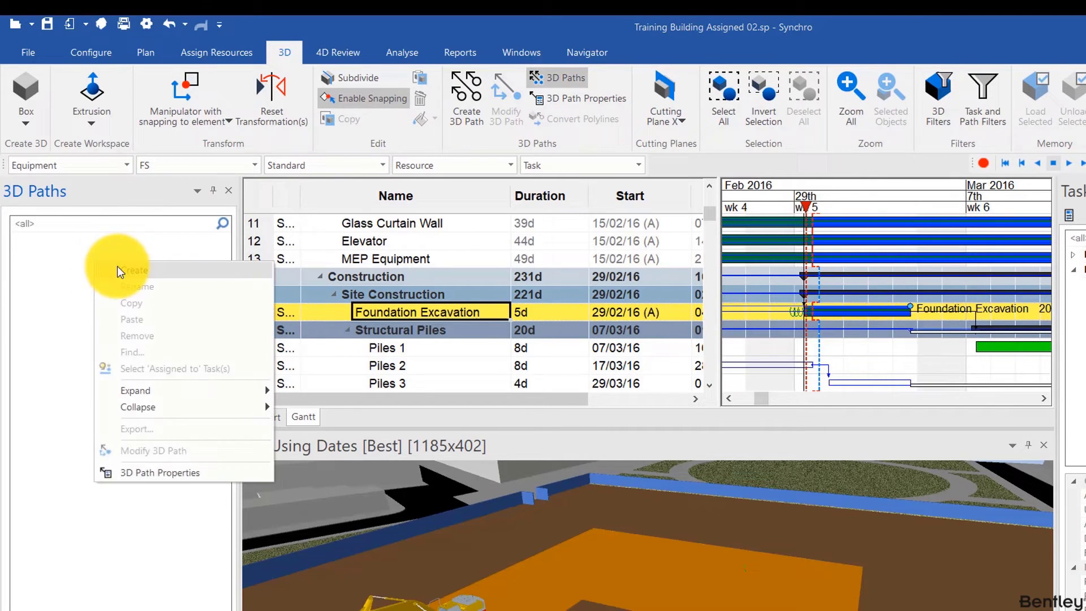
left_click(61, 261)
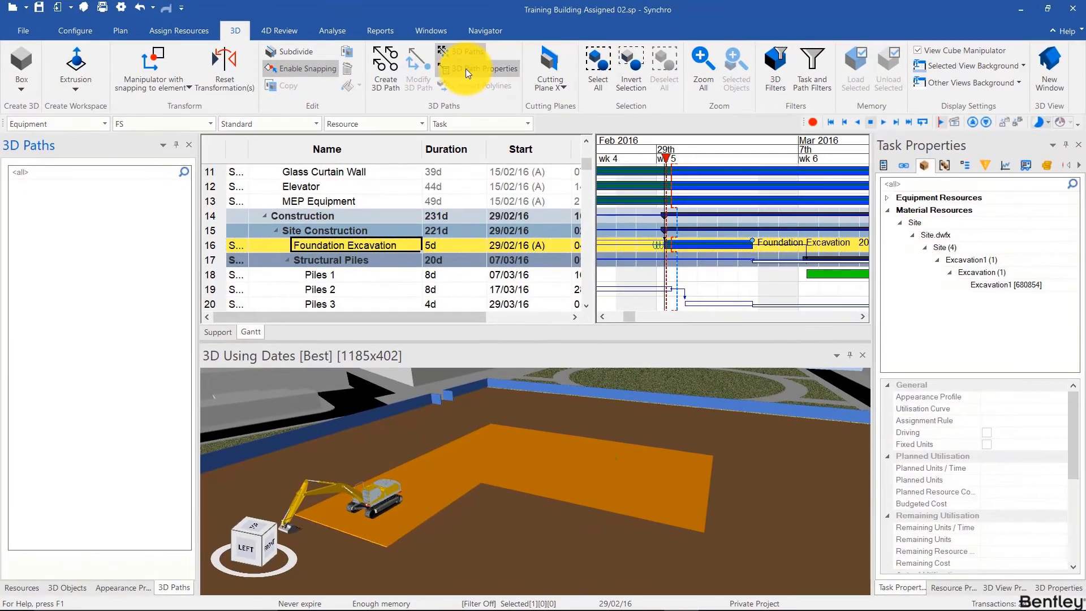
left_click(466, 69)
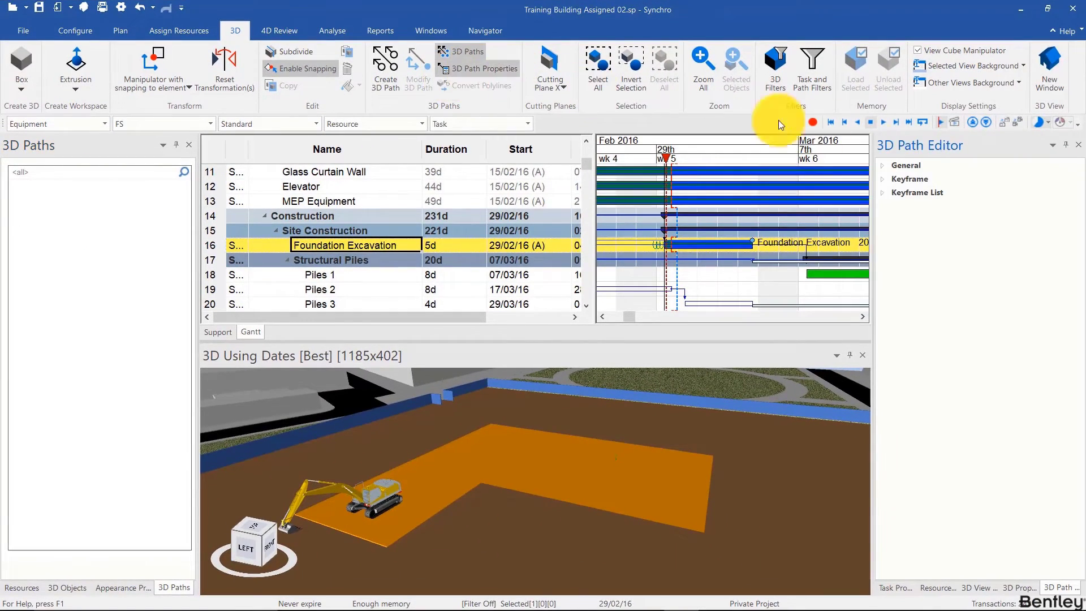
left_click(905, 165)
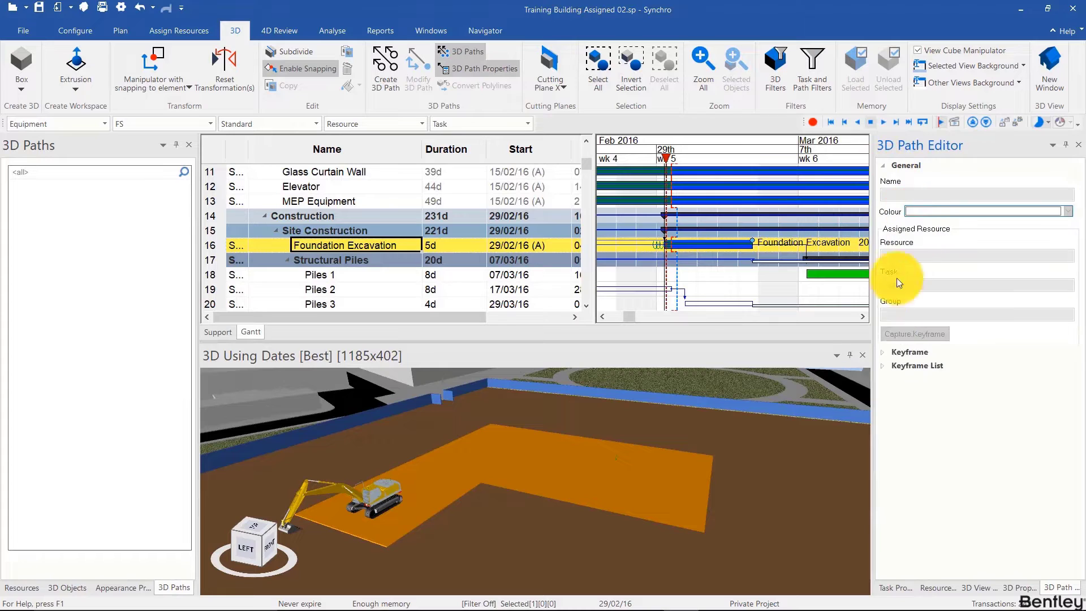
left_click(883, 368)
scroll(889, 509, "down", 5)
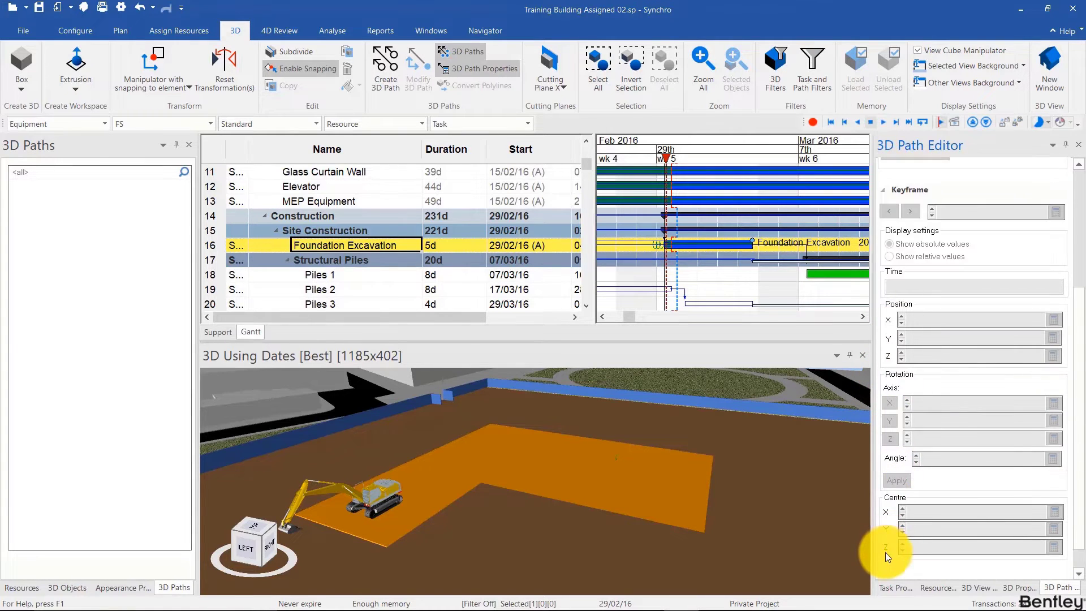
scroll(885, 557, "down", 3)
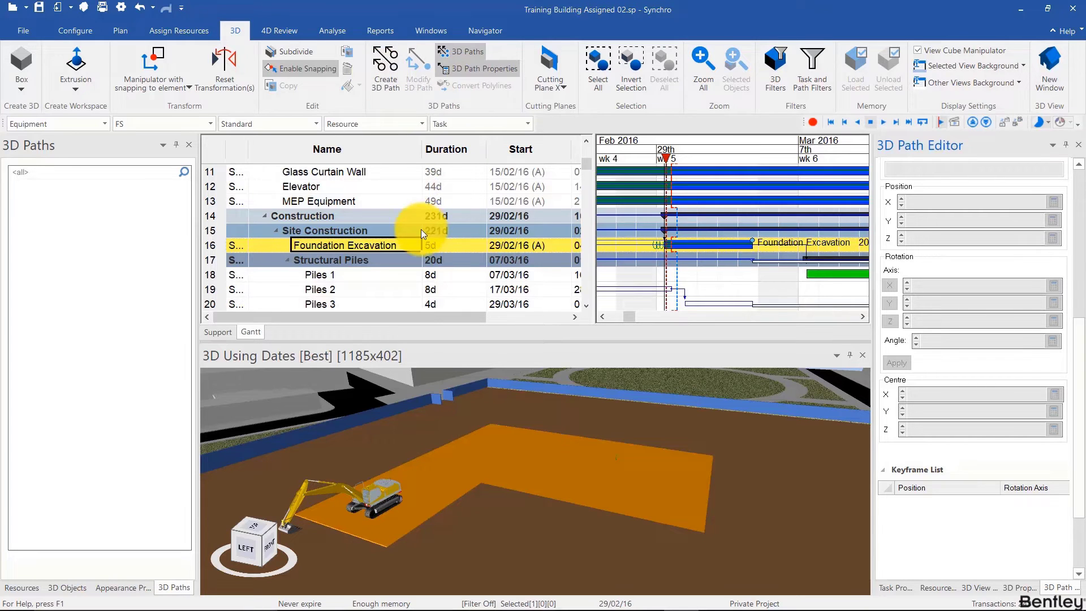
- Start a 3D path for the excavator, cancel the first attempt with Esc, and restart path creation
left_click(368, 496)
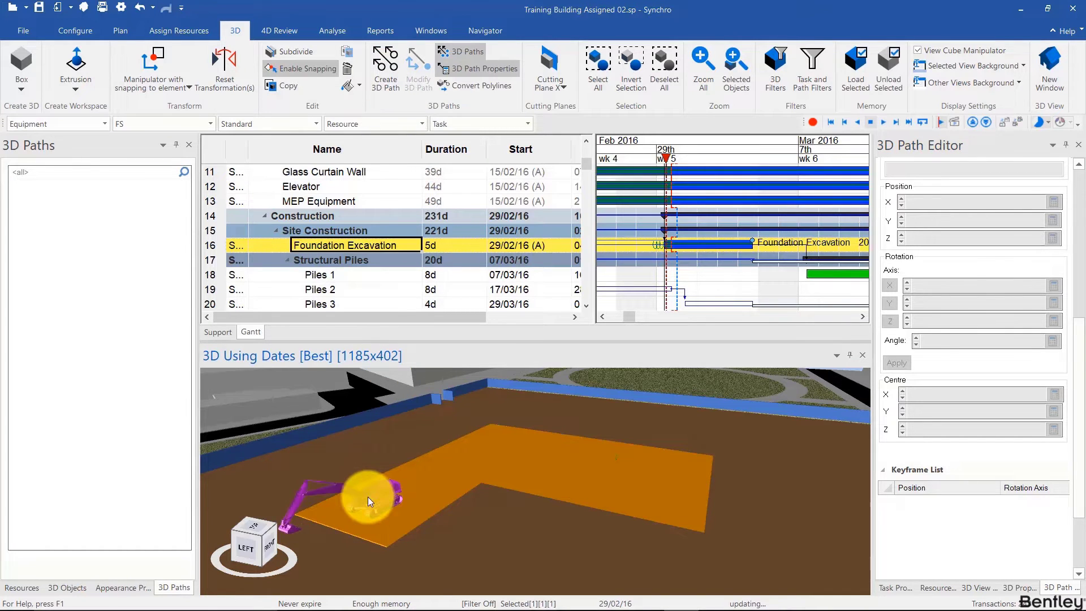
left_click(383, 80)
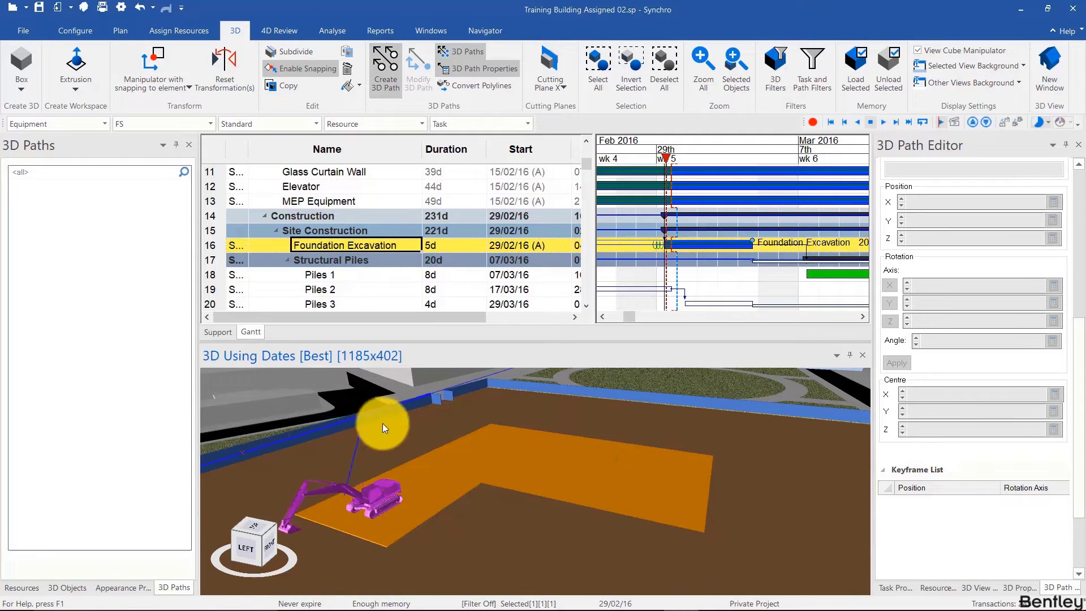
left_click(418, 467)
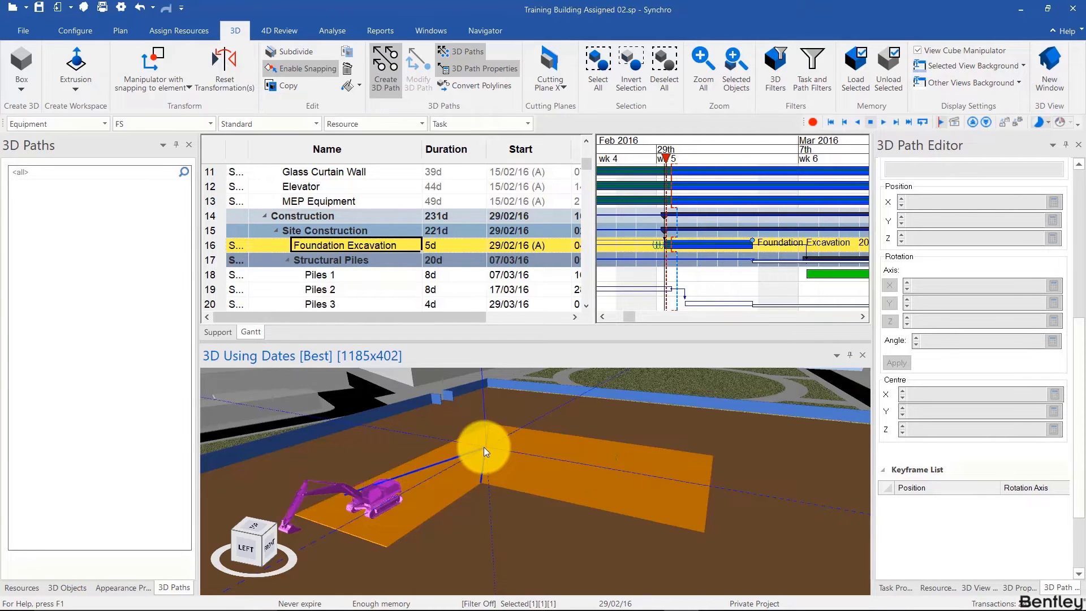
key("Escape")
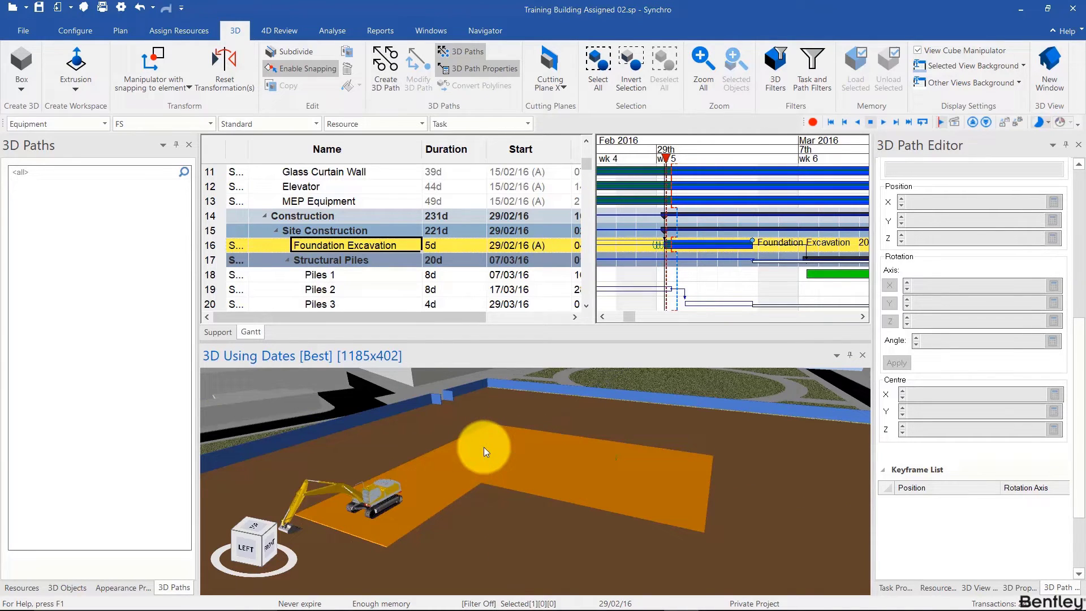
left_click(386, 79)
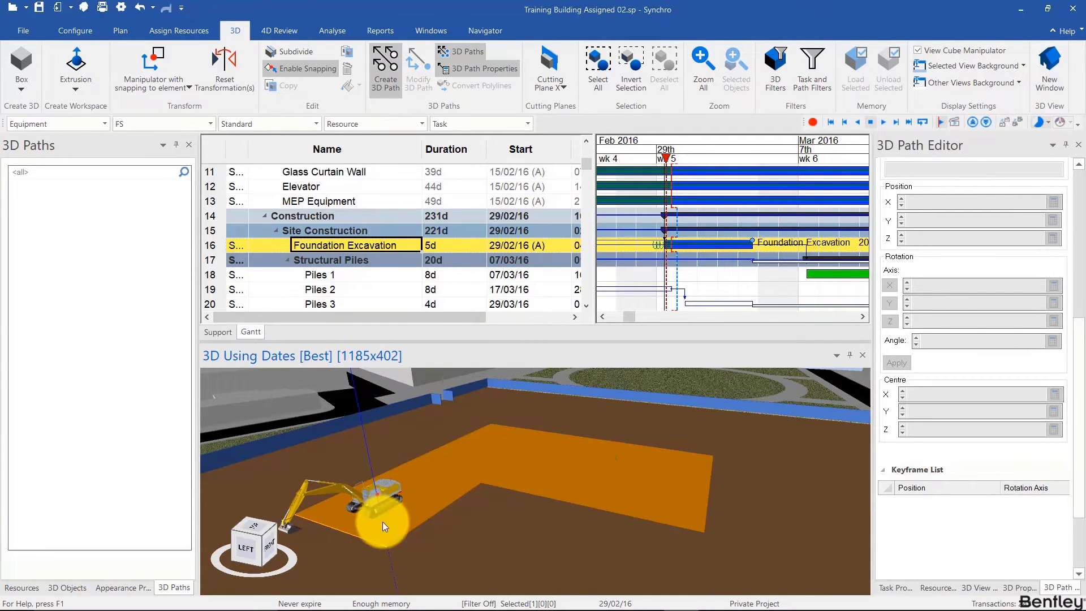
- Draw a three-point 3D path from beside the excavator across the orange excavation area
left_click(403, 520)
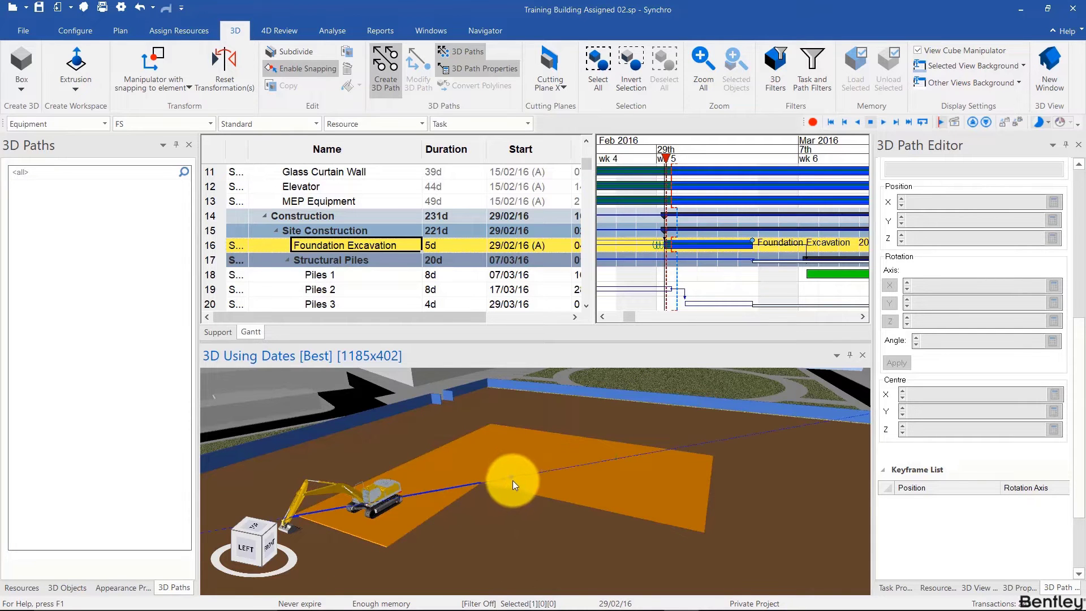
middle_click_drag(512, 476, 500, 501)
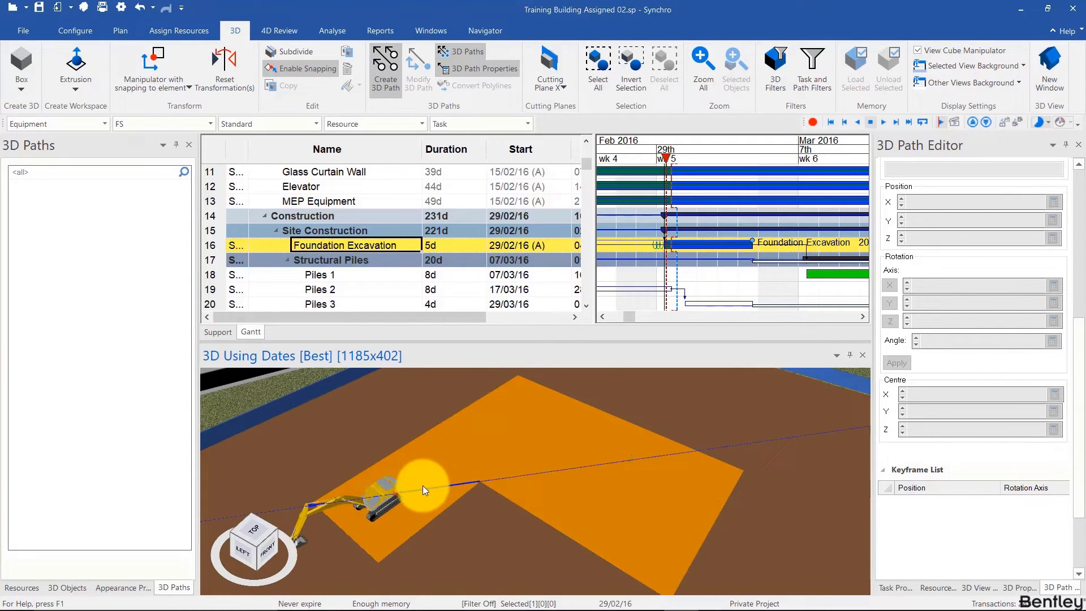
left_click(394, 523)
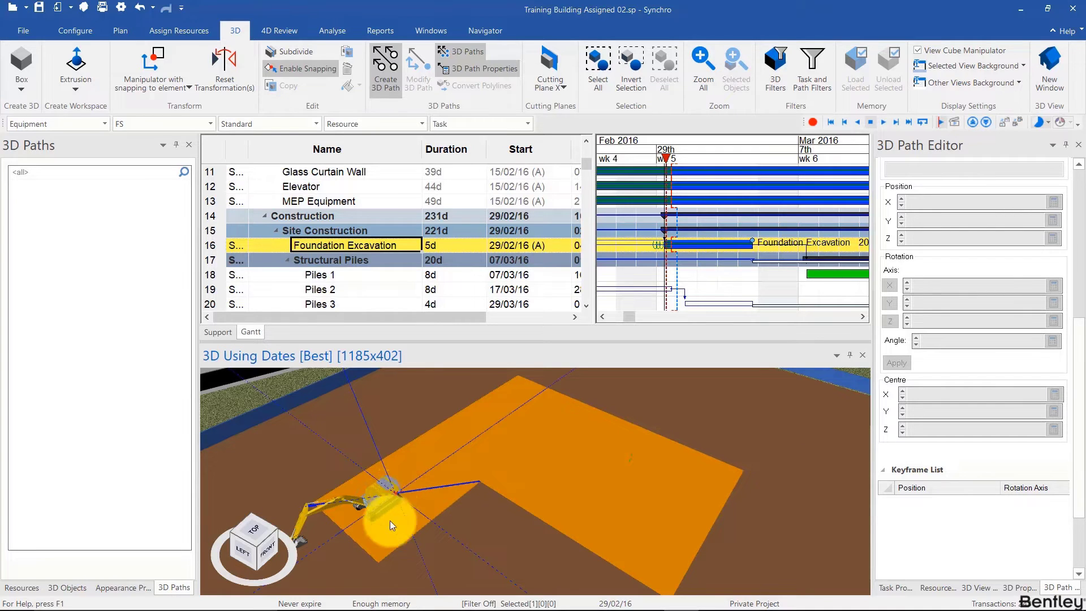
left_click(384, 525)
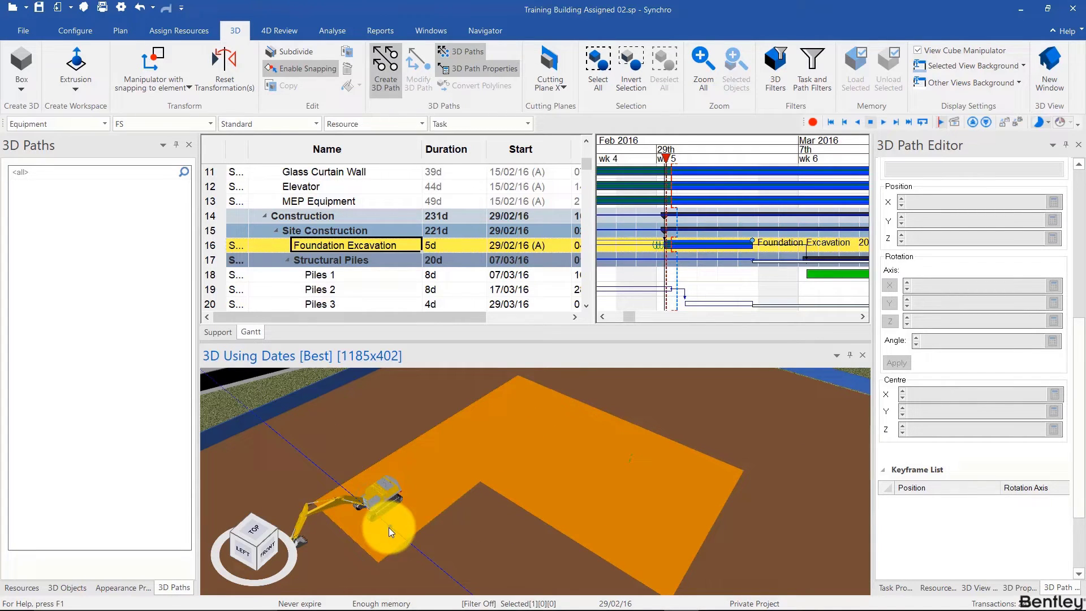
left_click(414, 521)
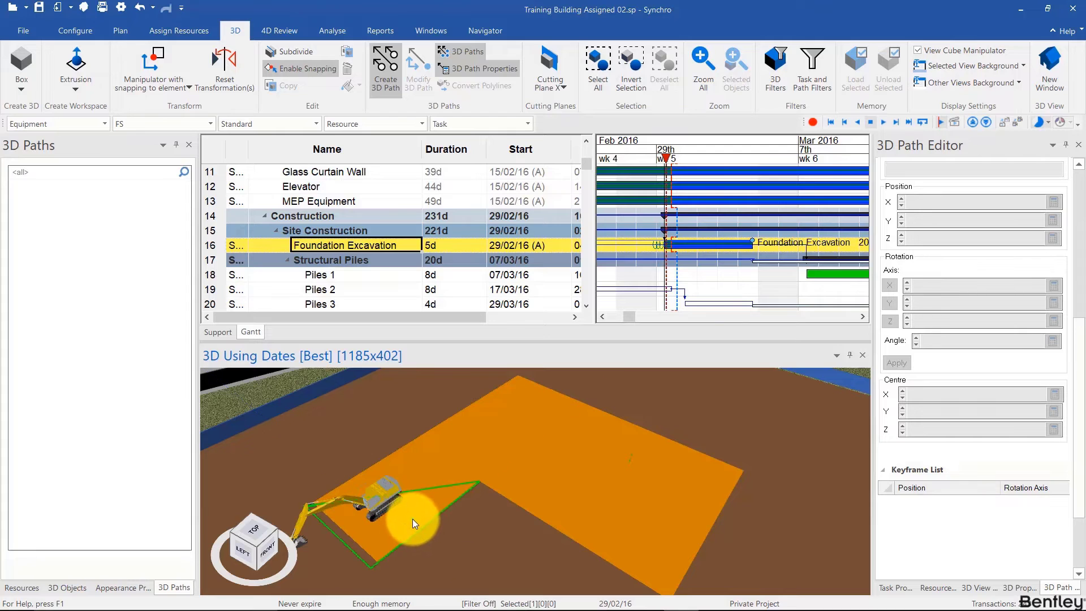
left_click(548, 430)
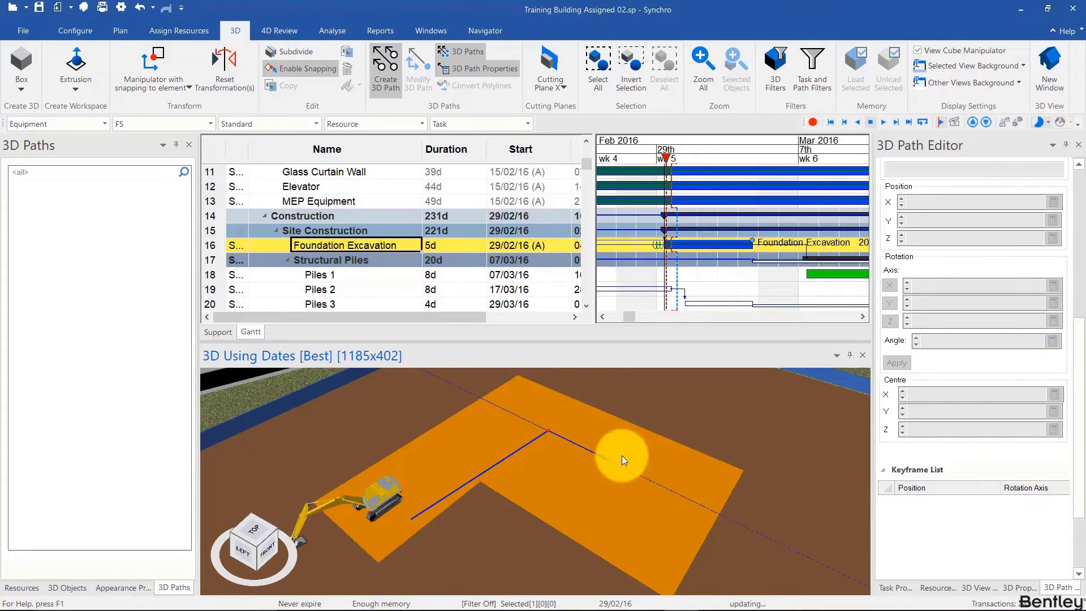
left_click(691, 469)
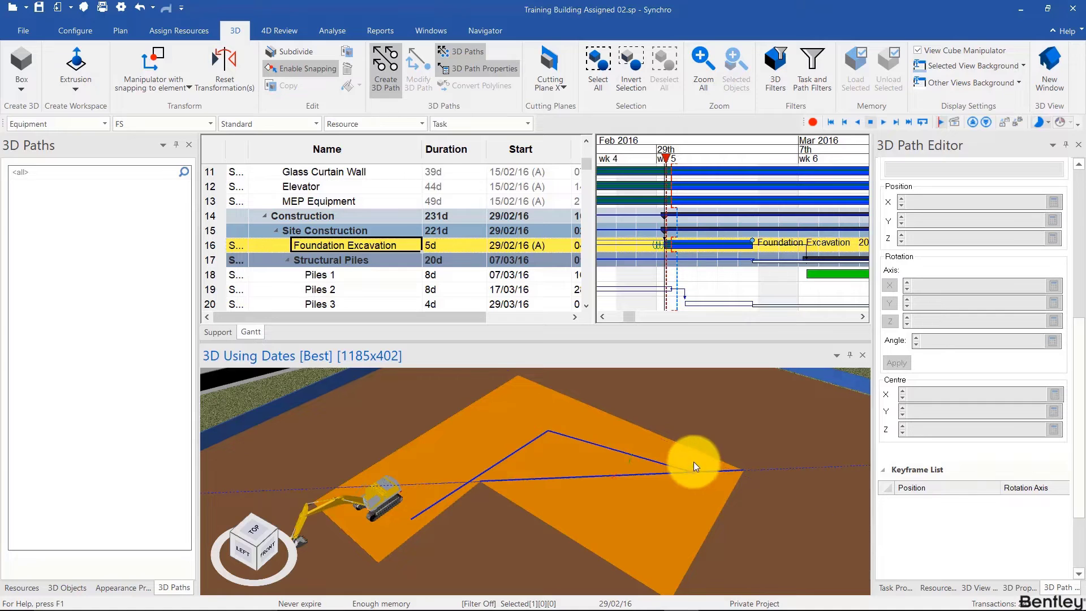
double_click(698, 423)
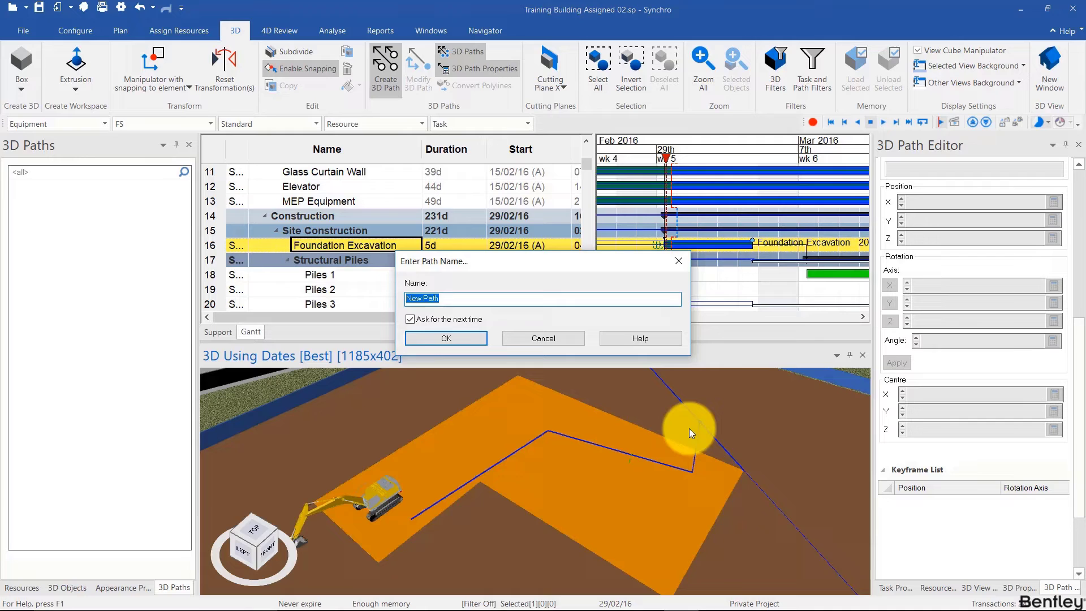
- Name the path 'p01 - excavator' and move the schedule date to 01/03/16
type("p01 - excavator")
key("Return")
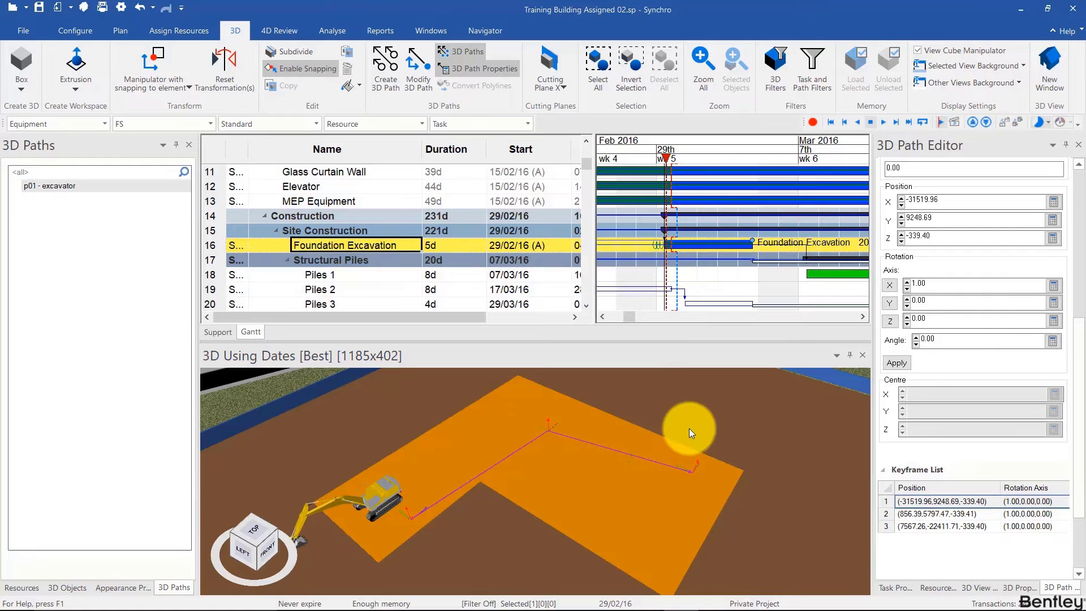
left_click(688, 429)
left_click(673, 437)
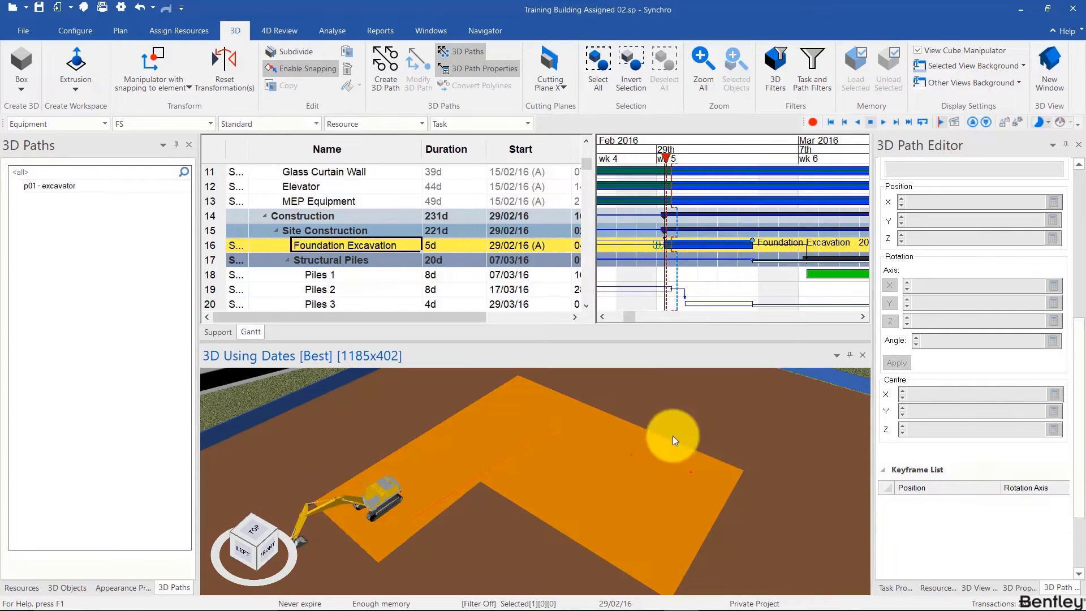
left_click(454, 492)
left_click(454, 492)
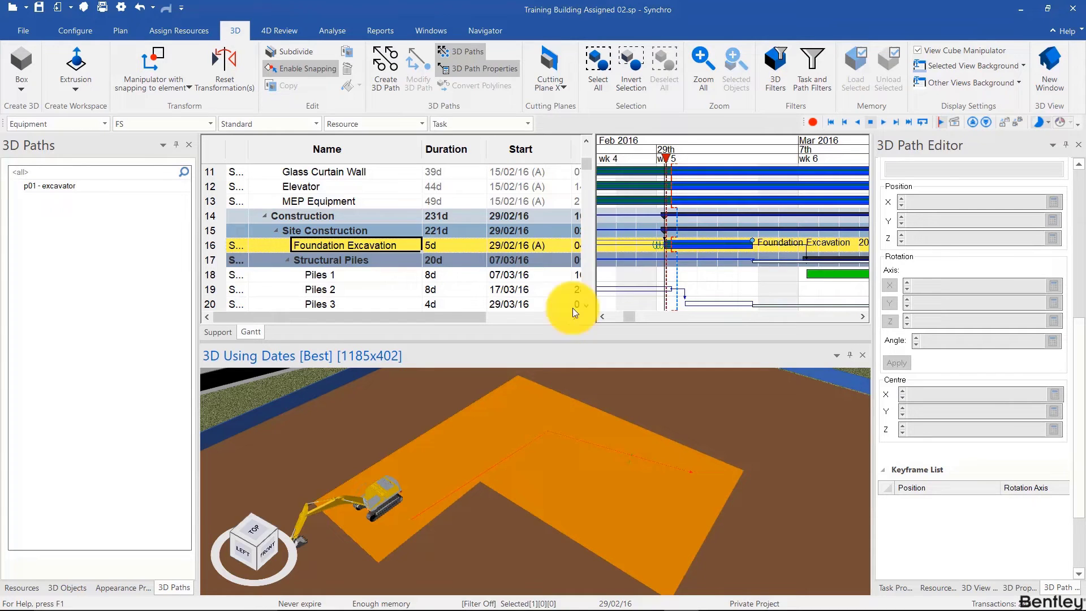
mouse_move(667, 157)
left_mouse_down()
mouse_move(737, 161)
mouse_move(690, 158)
left_mouse_up()
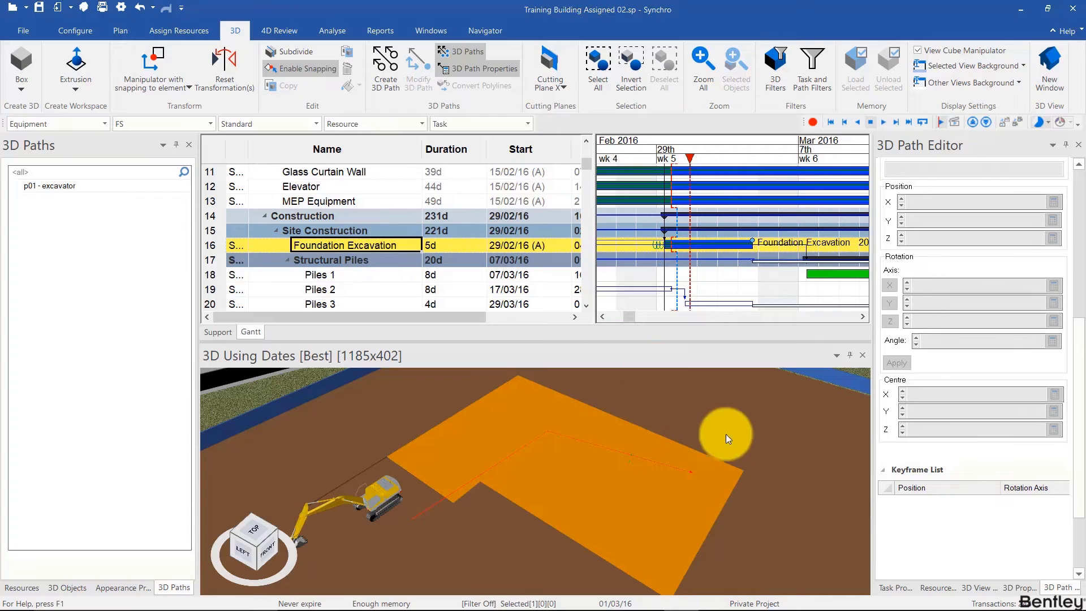
- Assign the p01 - excavator 3D path to Foundation Excavation's Excavator.dwf equipment resource
left_click(895, 586)
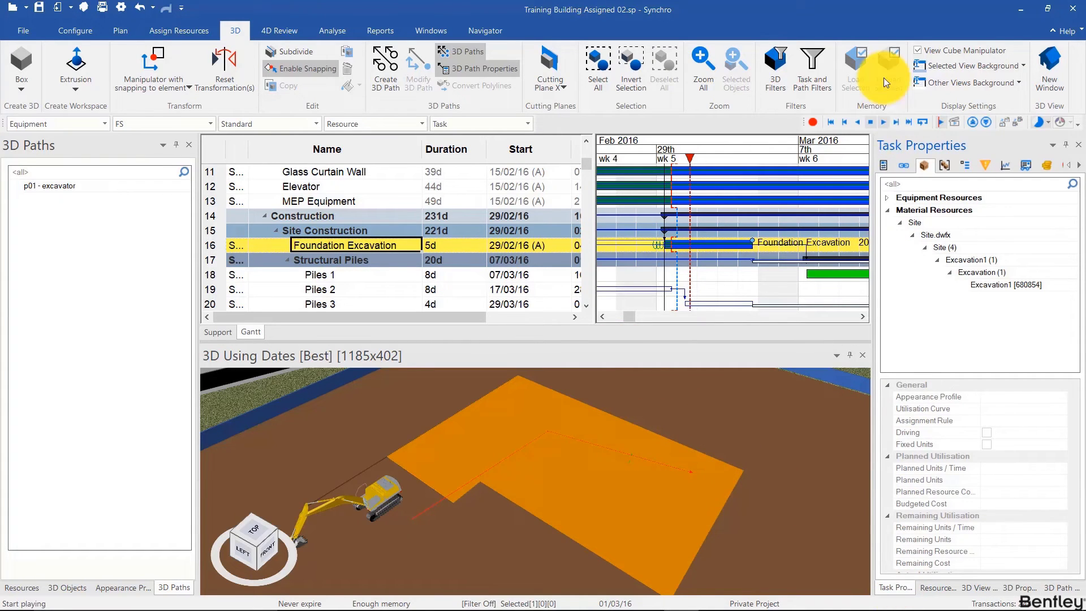
double_click(984, 285)
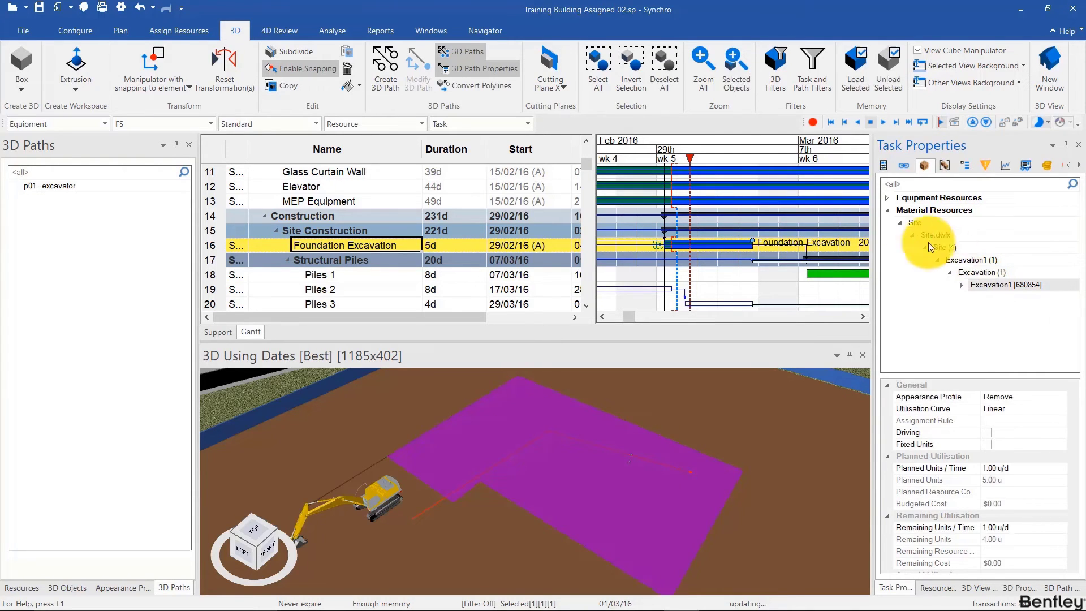
left_click(892, 197)
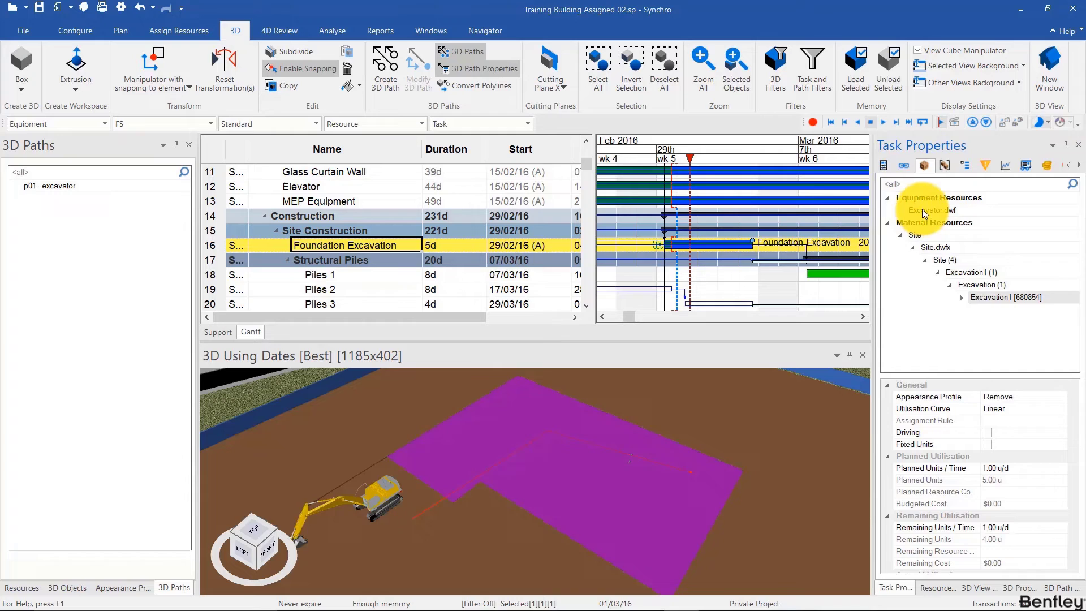
double_click(921, 209)
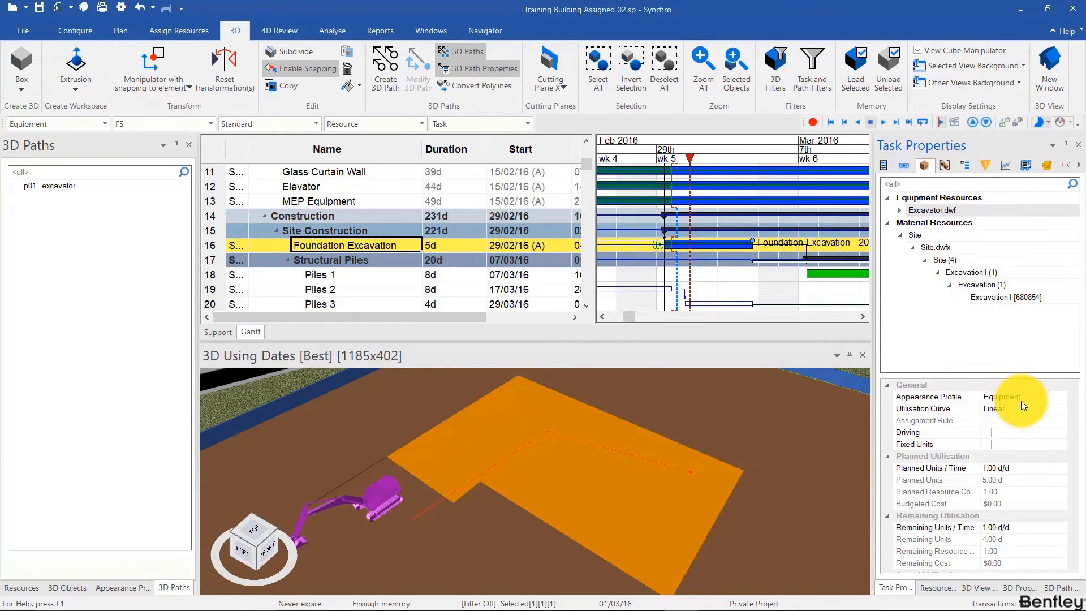
scroll(1045, 398, "down", 3)
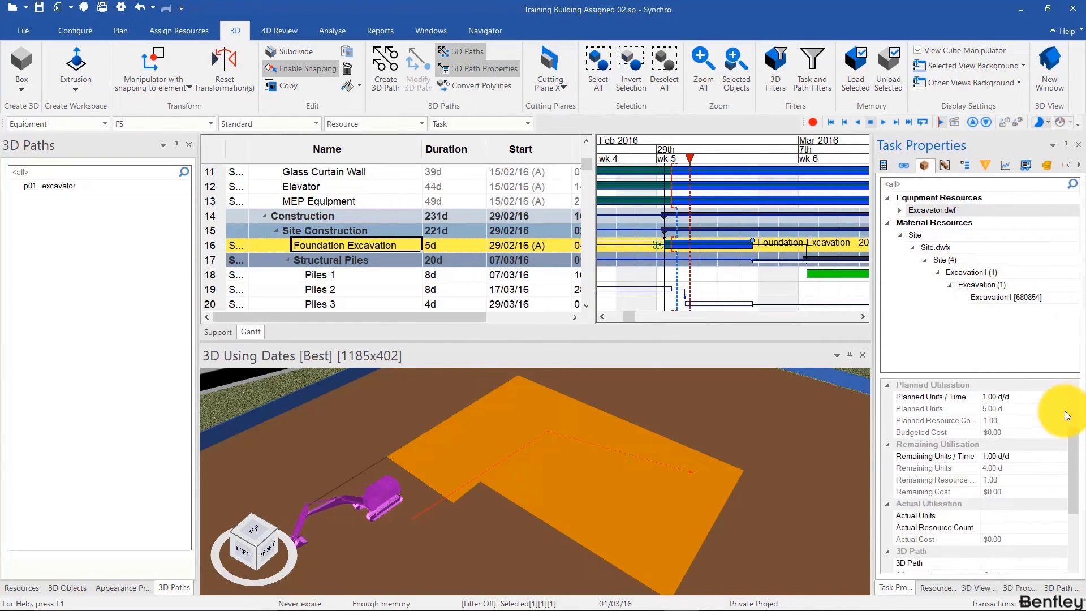
left_click(1057, 471)
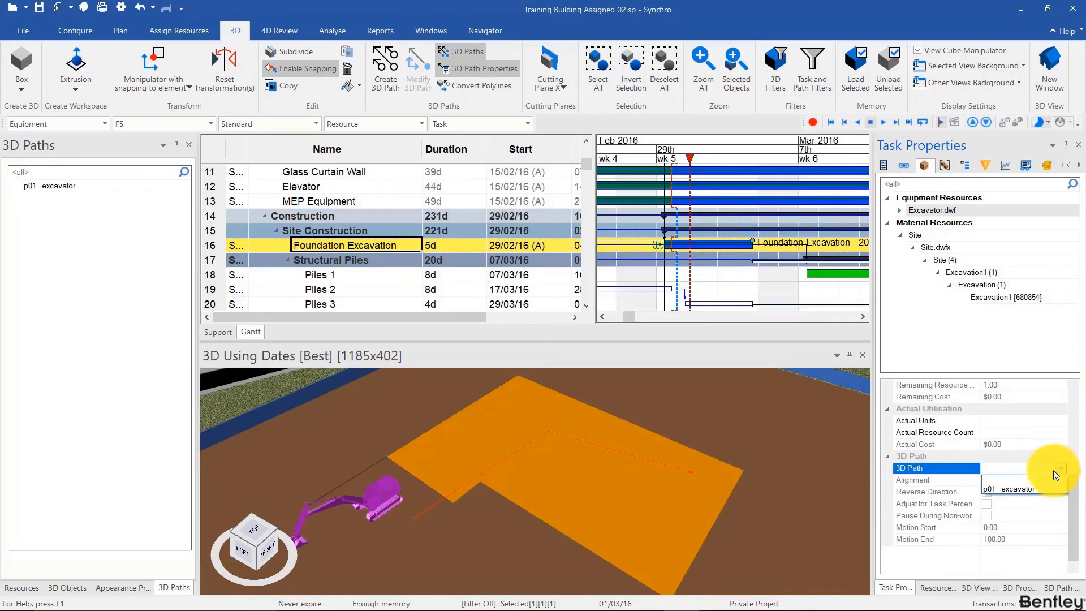
left_click(1054, 470)
left_click(1037, 489)
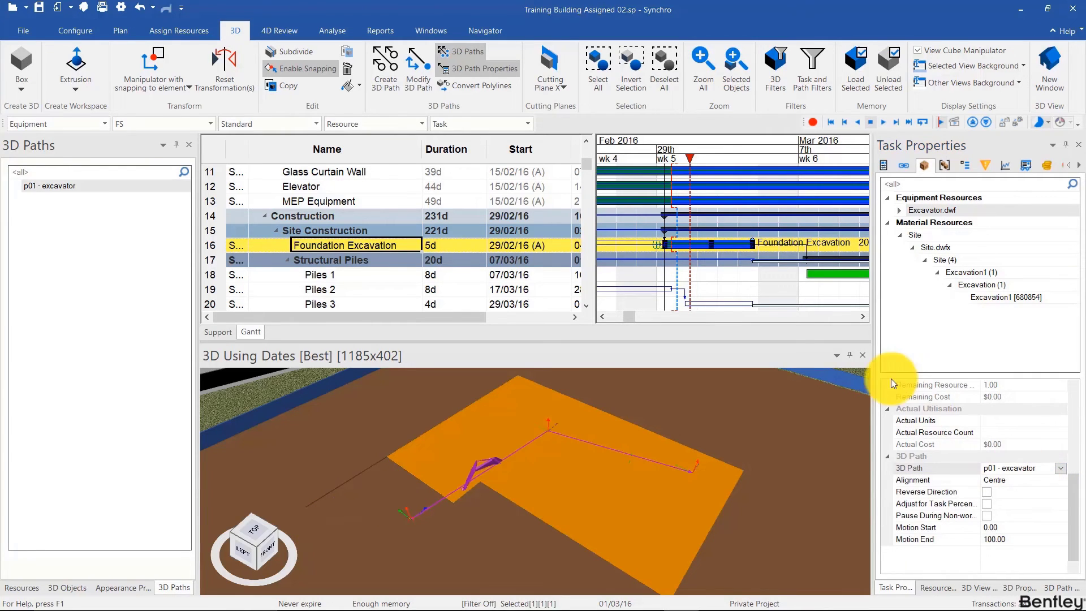
- Change the excavator path alignment to Z Max and scrub the schedule to preview its motion
left_click_drag(666, 160, 744, 166)
left_click(1062, 480)
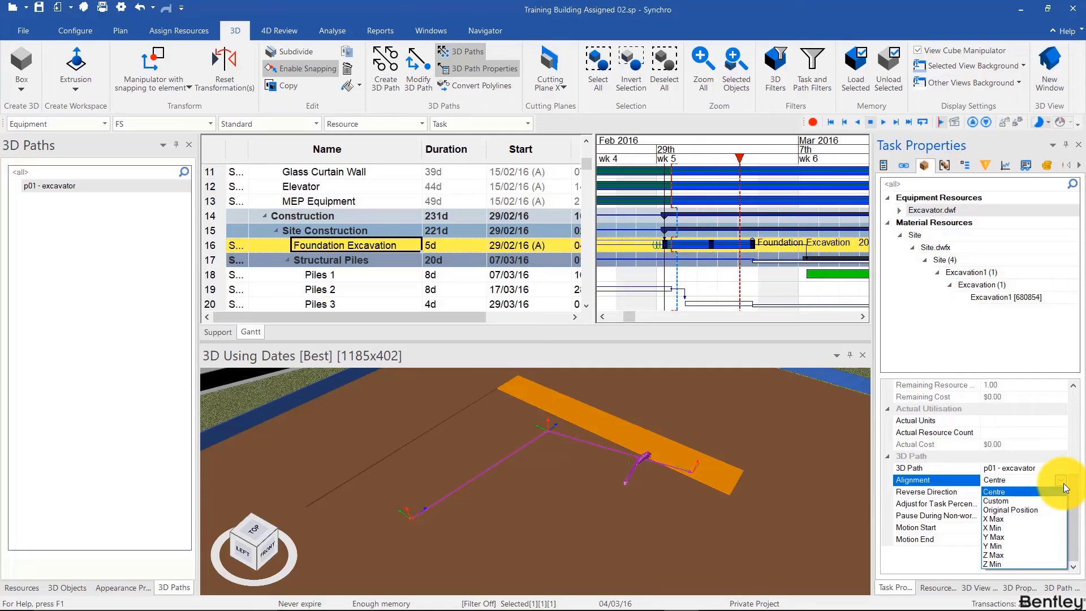
left_click(1017, 555)
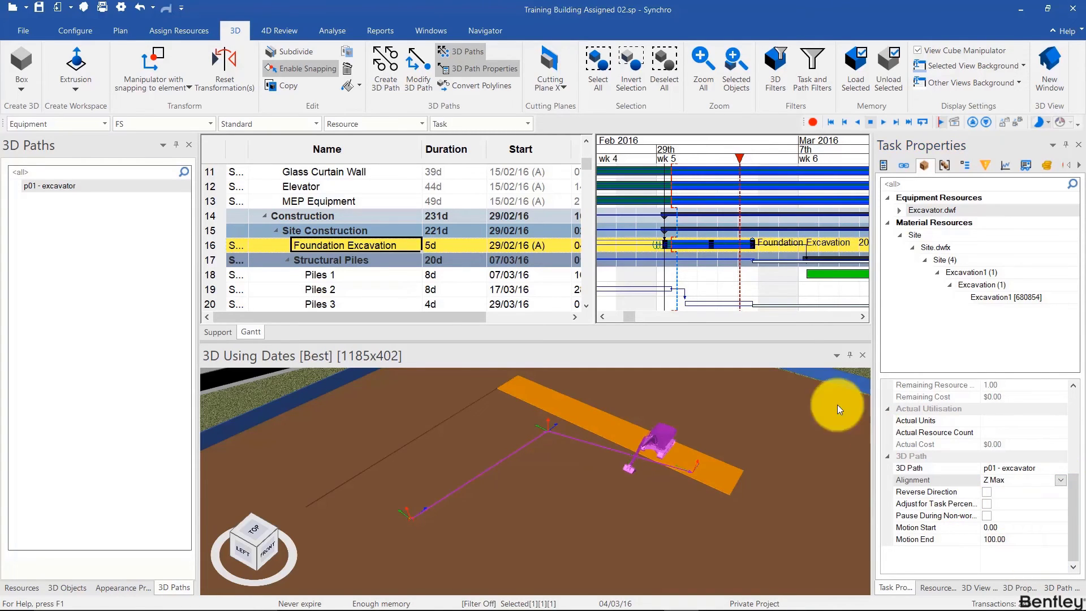
left_click_drag(658, 155, 739, 190)
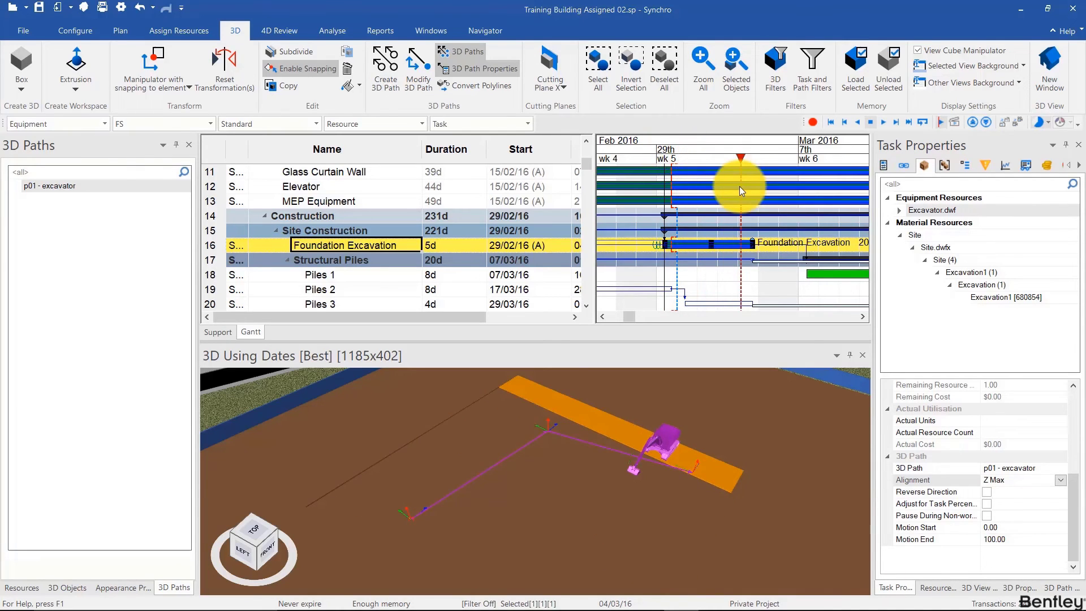
mouse_move(739, 185)
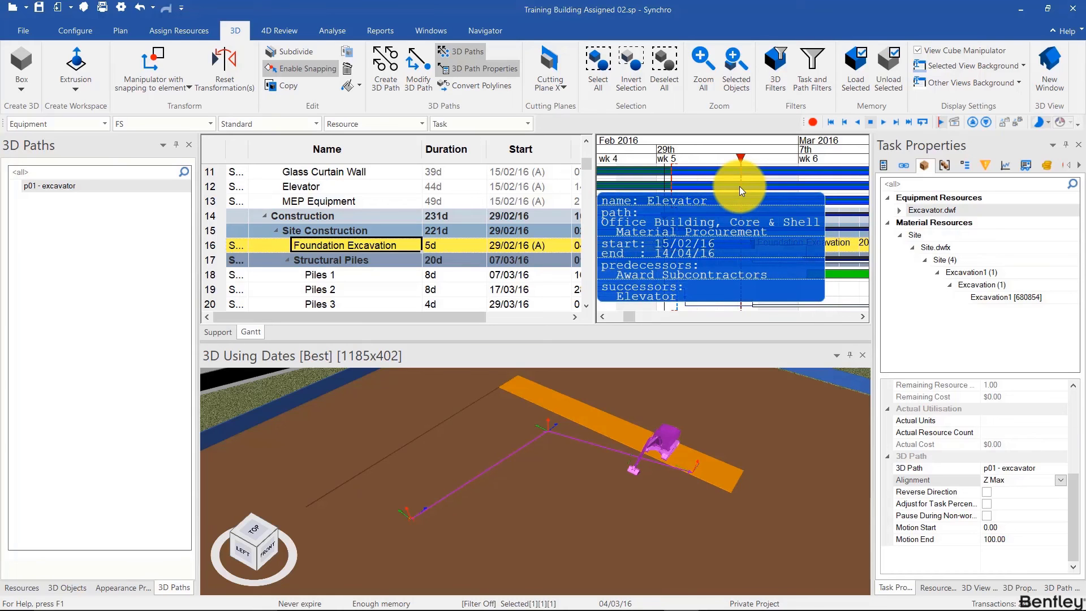